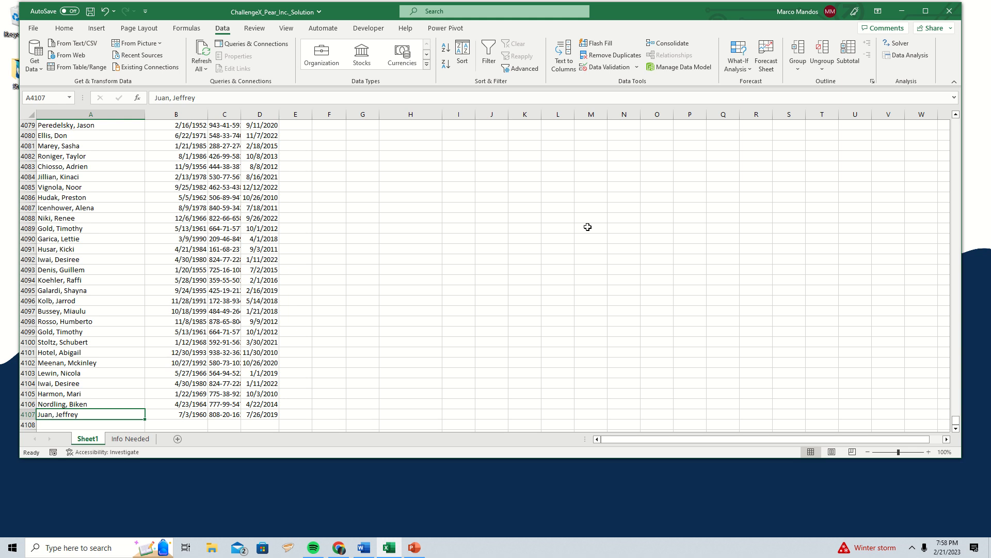
# Remove duplicate rows from the Sheet1 employee data, comparing the EmployeeName, BirthDate, SSN and HireDate columns
pyautogui.moveTo(956, 421); pyautogui.dragTo(956, 122)
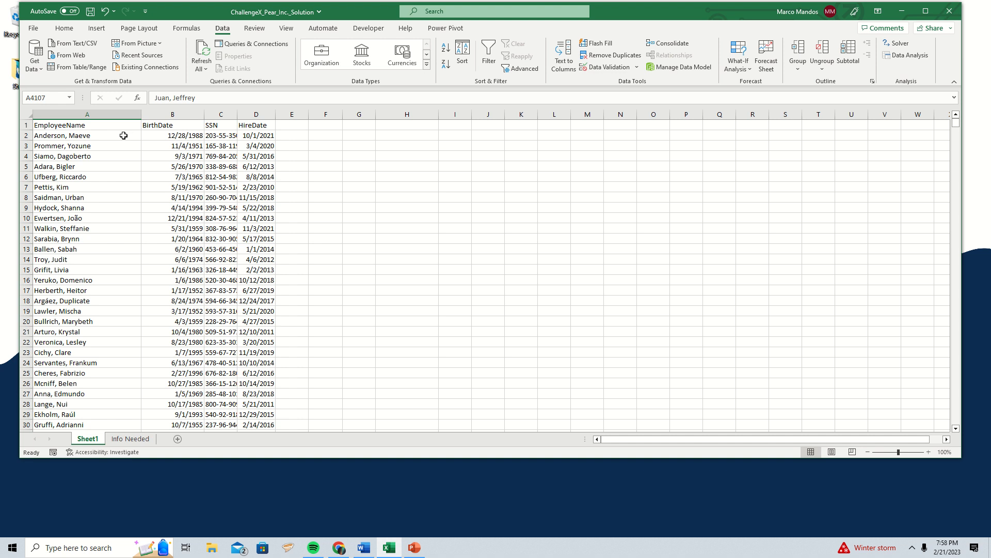
pyautogui.click(83, 137)
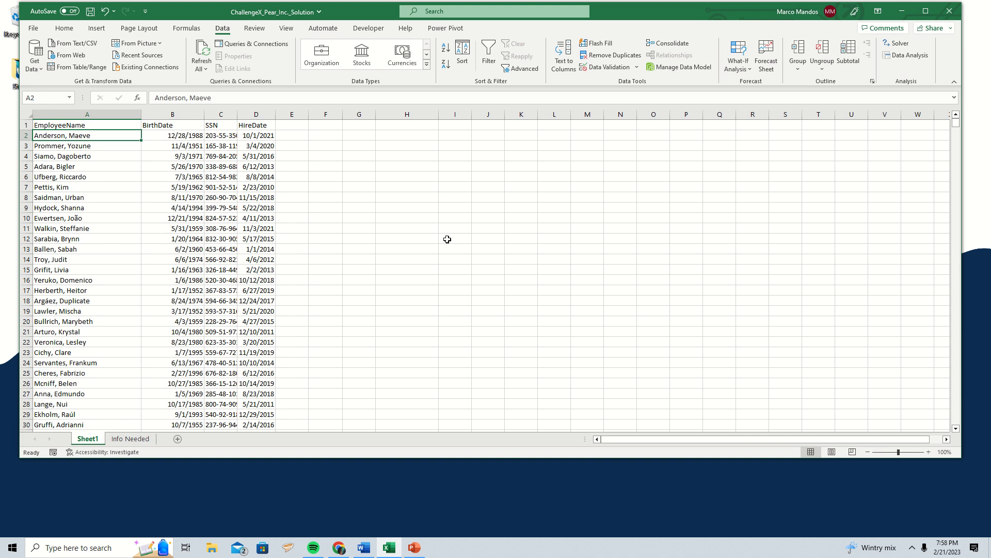
pyautogui.hotkey('ctrl', 'shift', 'Down')
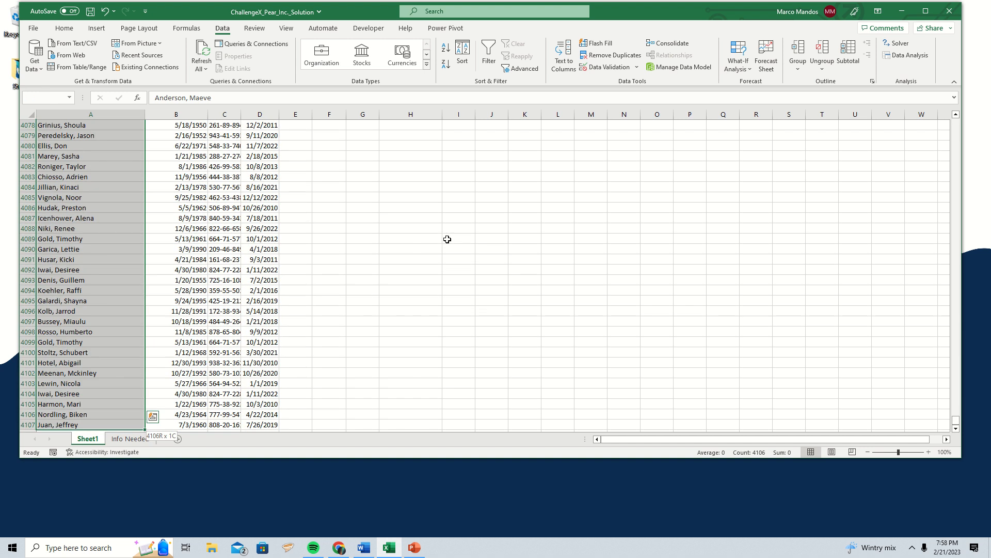
pyautogui.hotkey('ctrl', 'shift', 'Right')
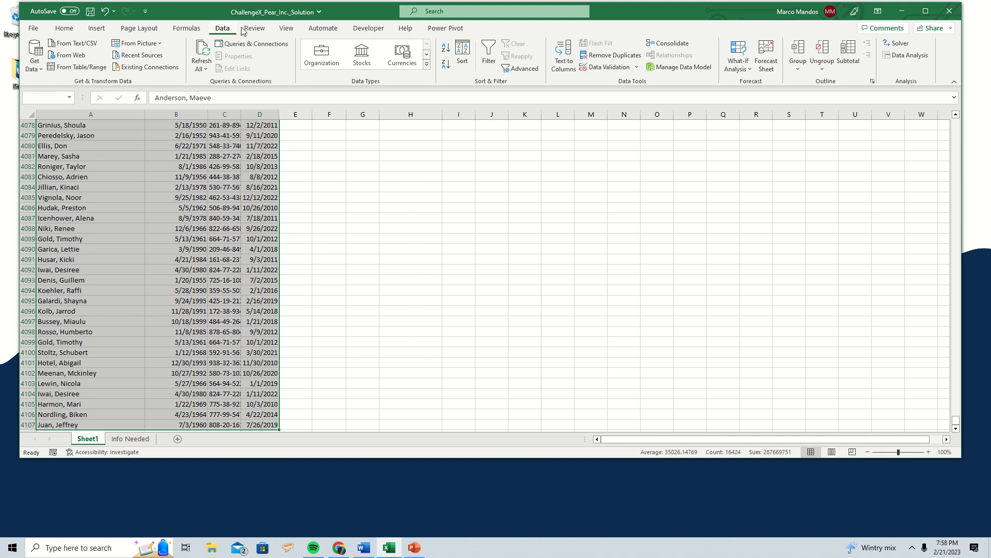
pyautogui.click(611, 55)
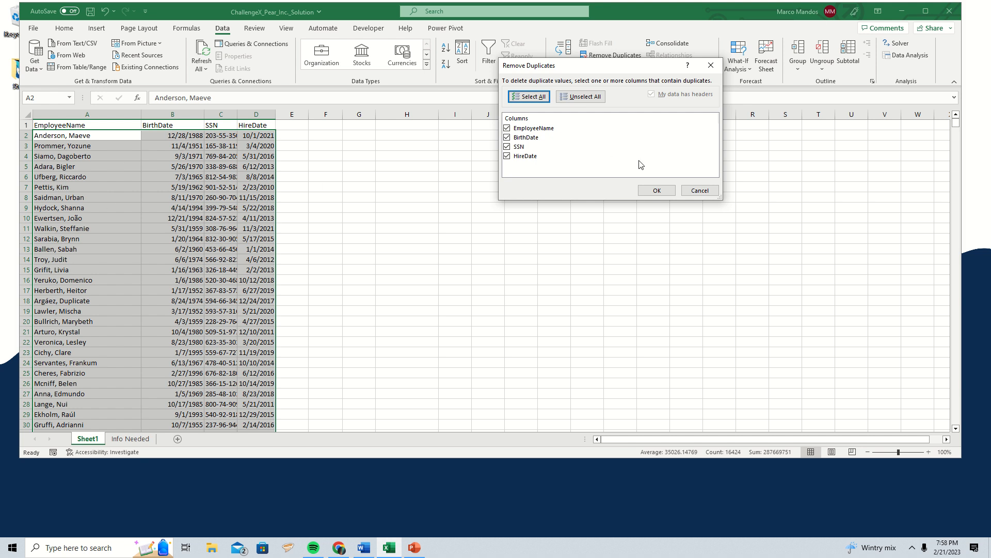
pyautogui.click(656, 190)
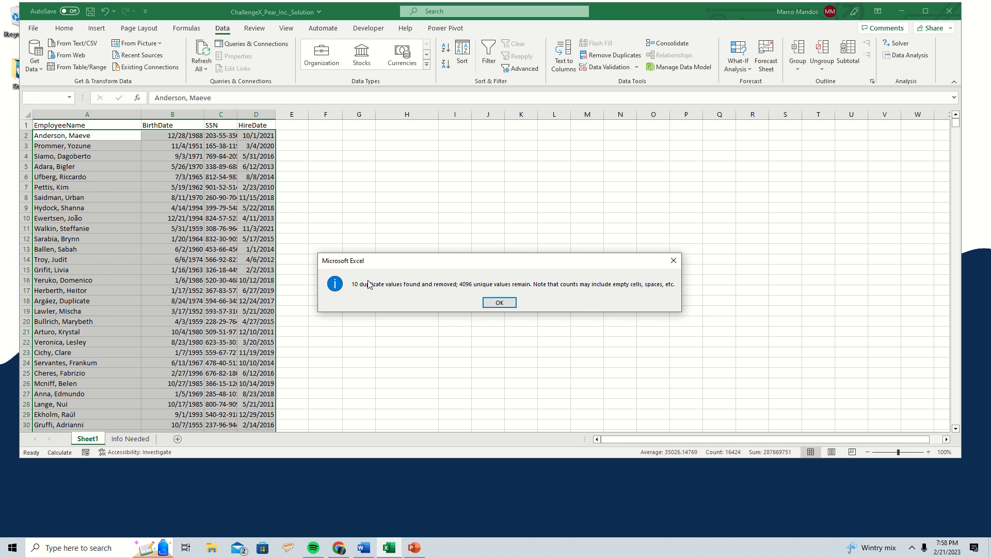
pyautogui.click(509, 304)
# Check the end of the Sheet1 employee list, and consult the challenge instructions in the Word document
pyautogui.moveTo(956, 124); pyautogui.dragTo(970, 415)
pyautogui.click(74, 354)
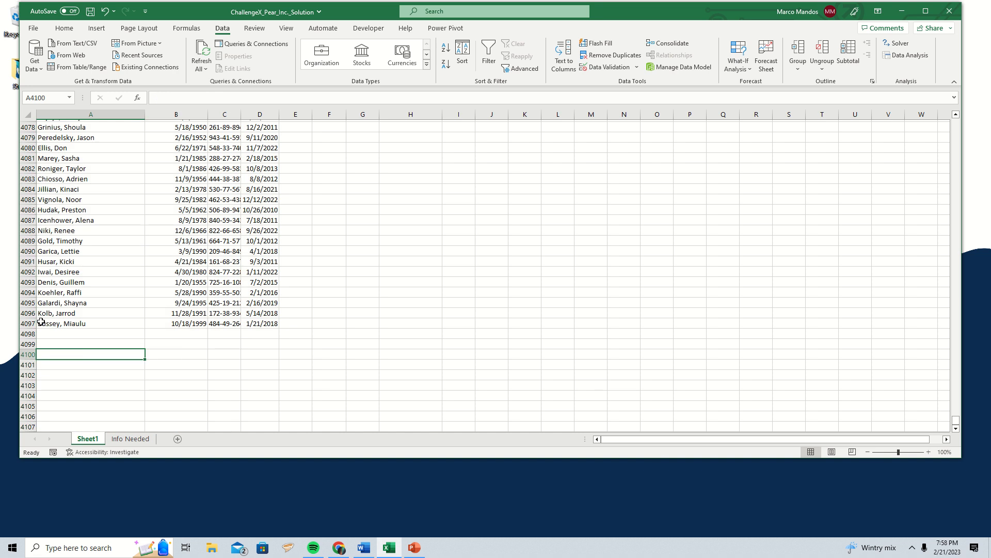
pyautogui.moveTo(957, 420); pyautogui.dragTo(957, 122)
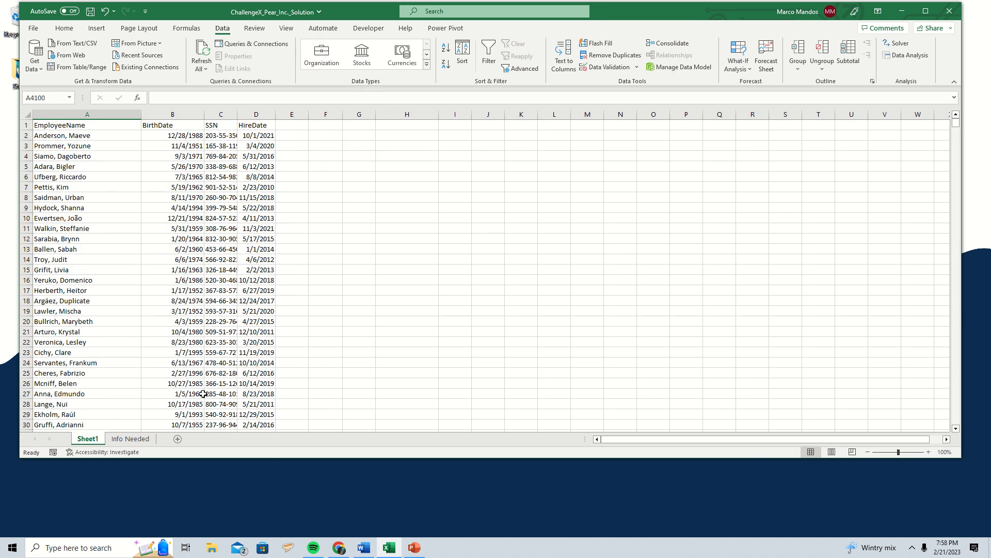
pyautogui.click(360, 550)
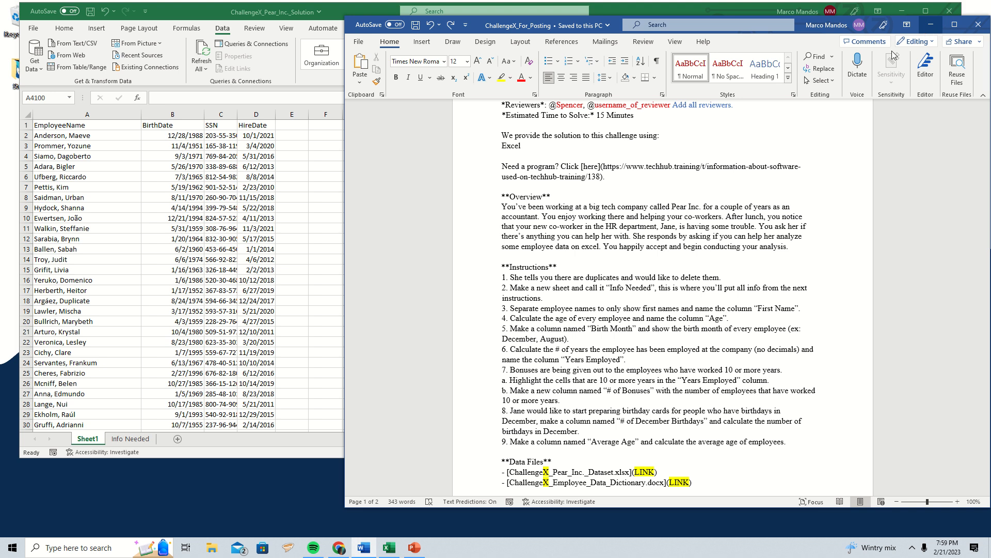
pyautogui.click(308, 240)
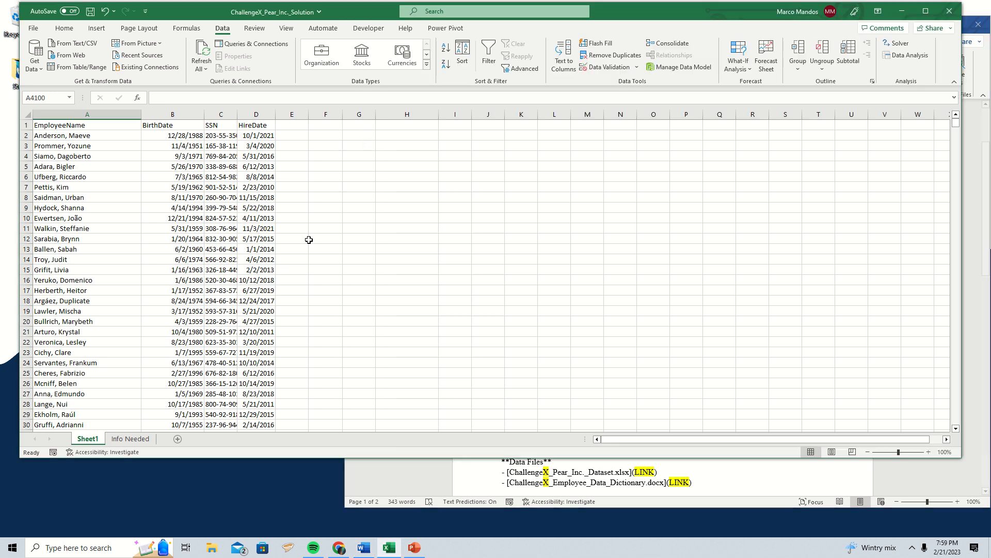
# Add a blank worksheet before Info Needed, and delete it again
pyautogui.click(177, 440)
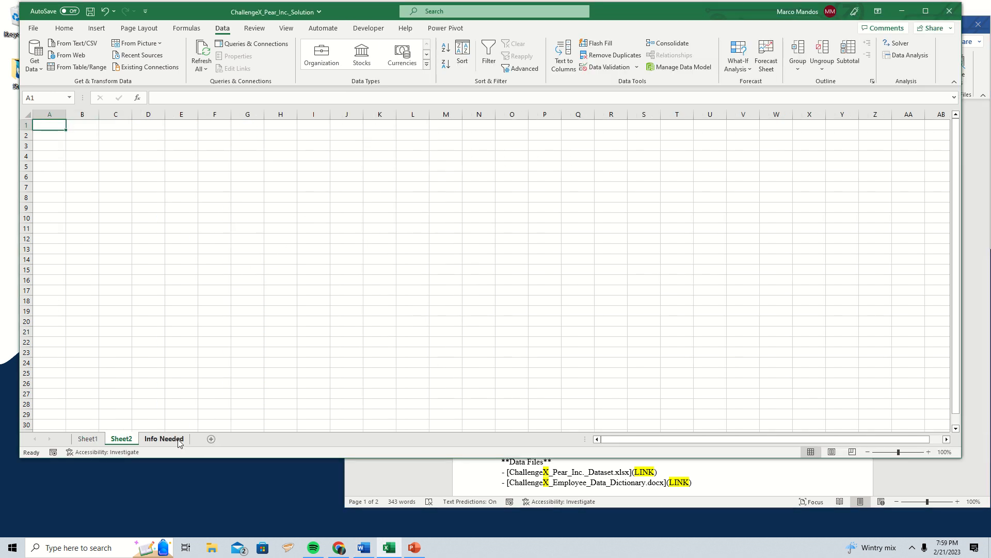
pyautogui.rightClick(127, 444)
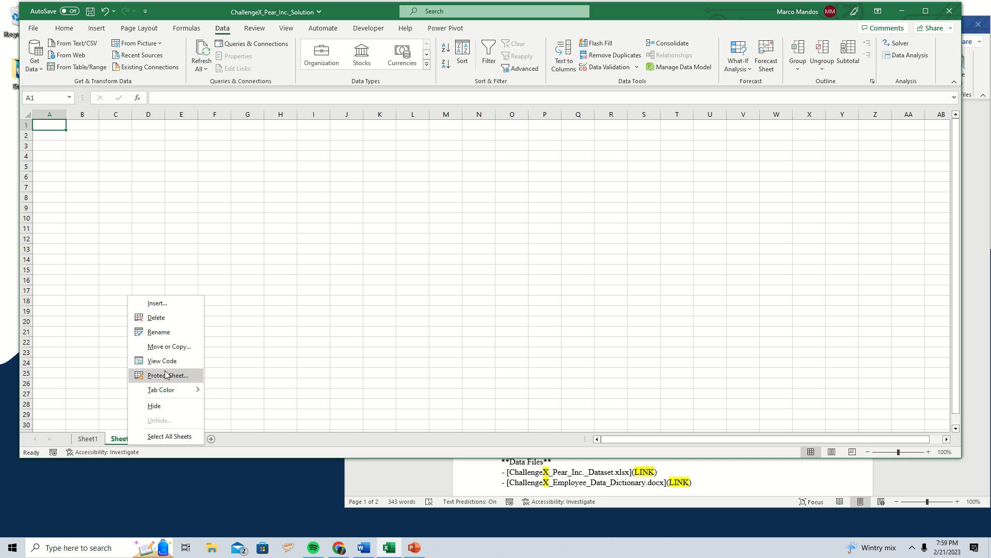
pyautogui.click(122, 440)
pyautogui.rightClick(121, 440)
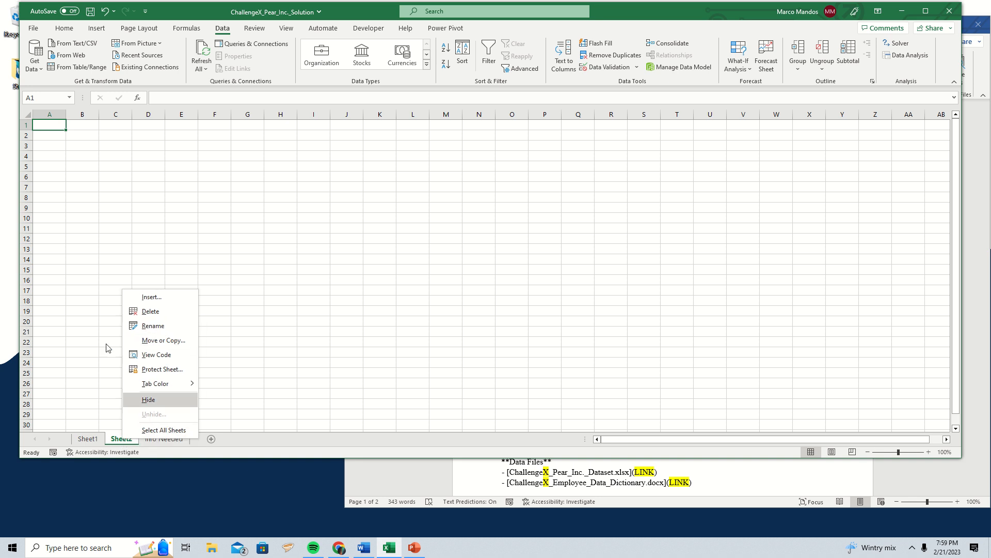
pyautogui.click(151, 312)
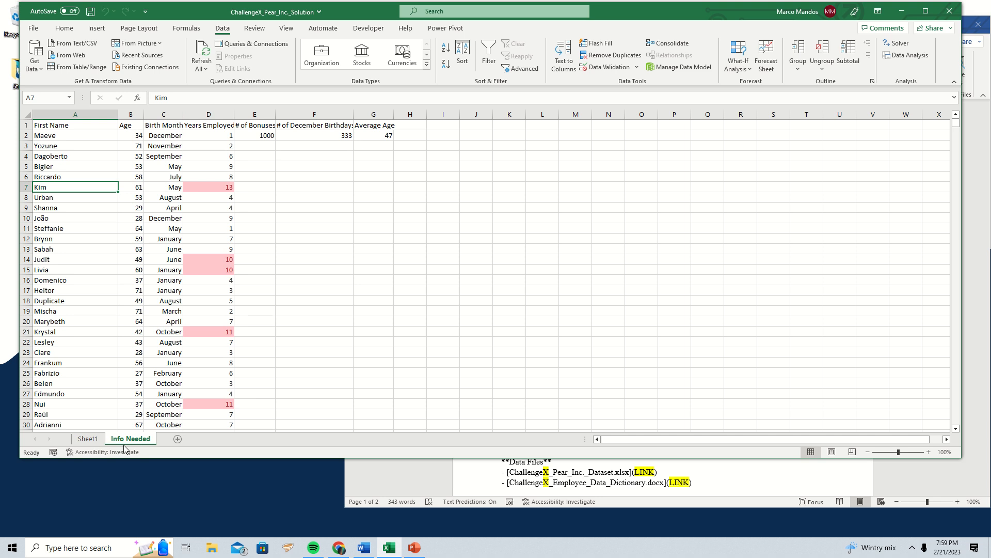
# Read the instruction about separating first names in the Word document, and return to Sheet1 in Excel
pyautogui.click(435, 476)
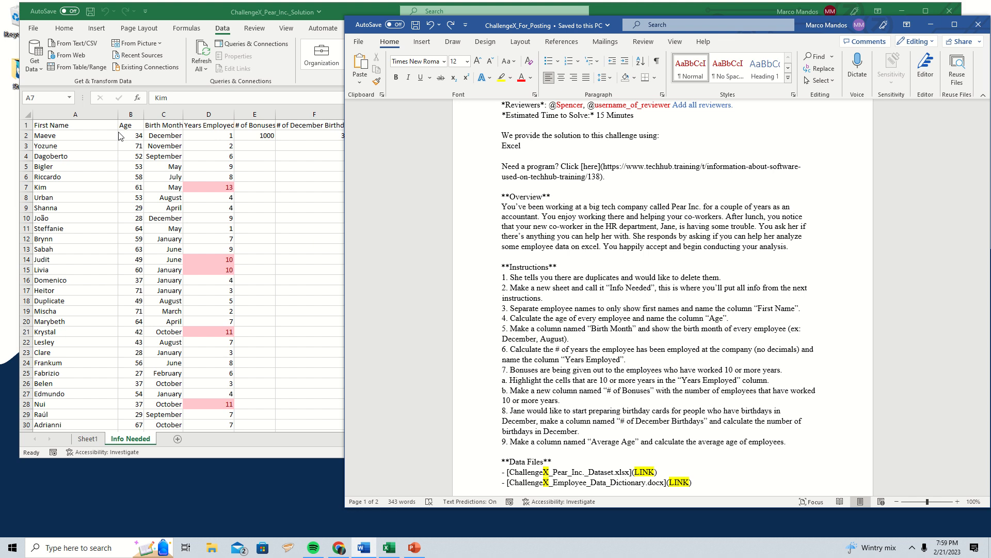
pyautogui.click(44, 454)
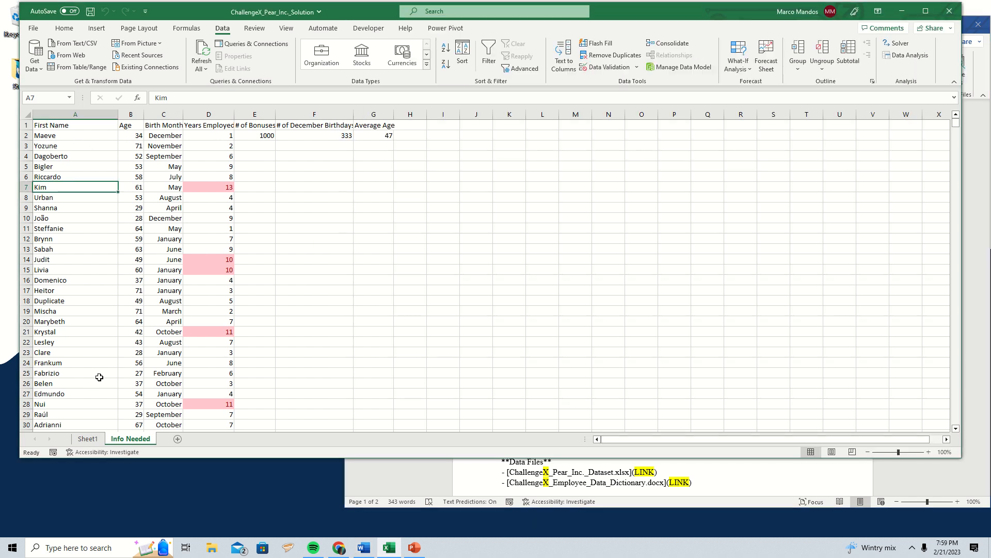
pyautogui.click(89, 439)
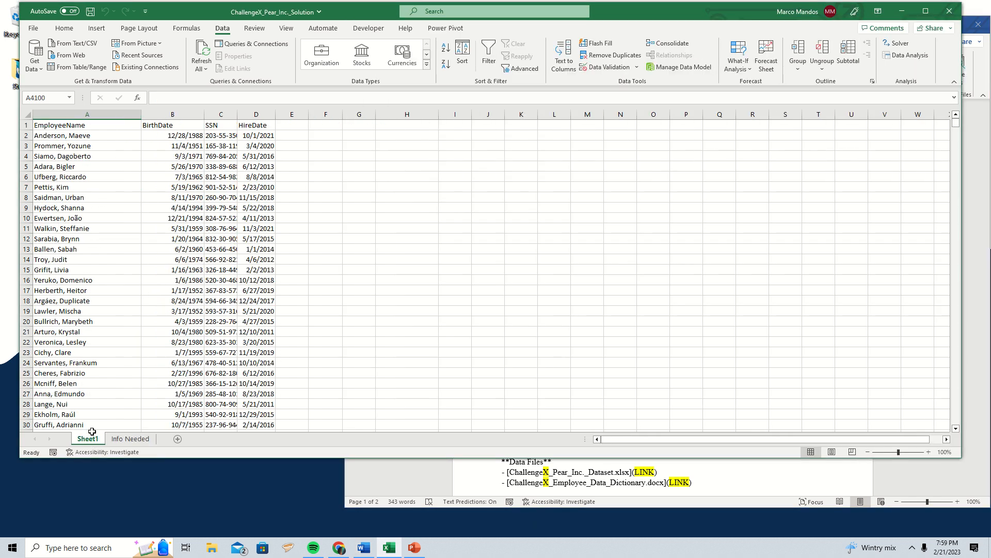
# Split the Sheet1 employee names at the comma with Text to Columns, skipping the last-name column, and undo the split
pyautogui.click(84, 137)
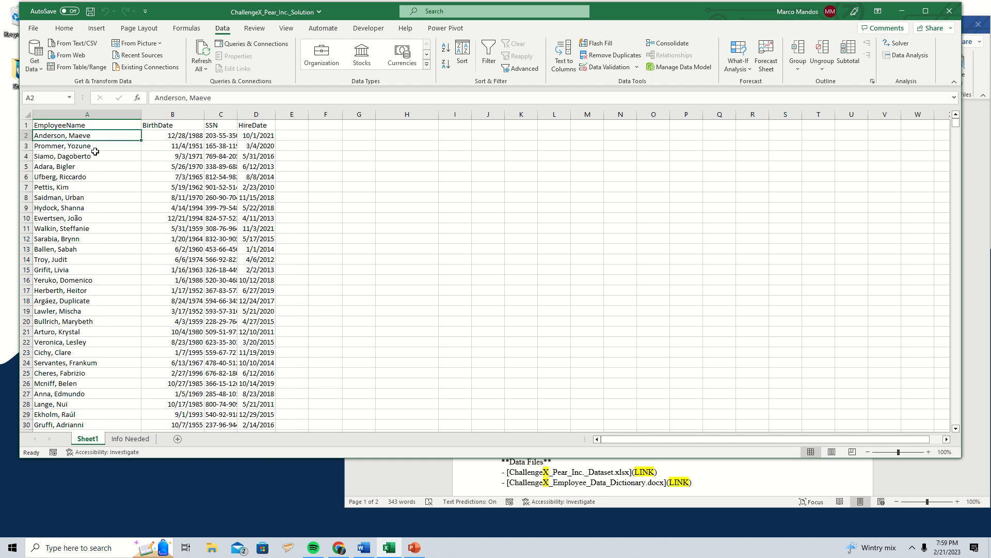
pyautogui.hotkey('ctrl', 'shift', 'Down')
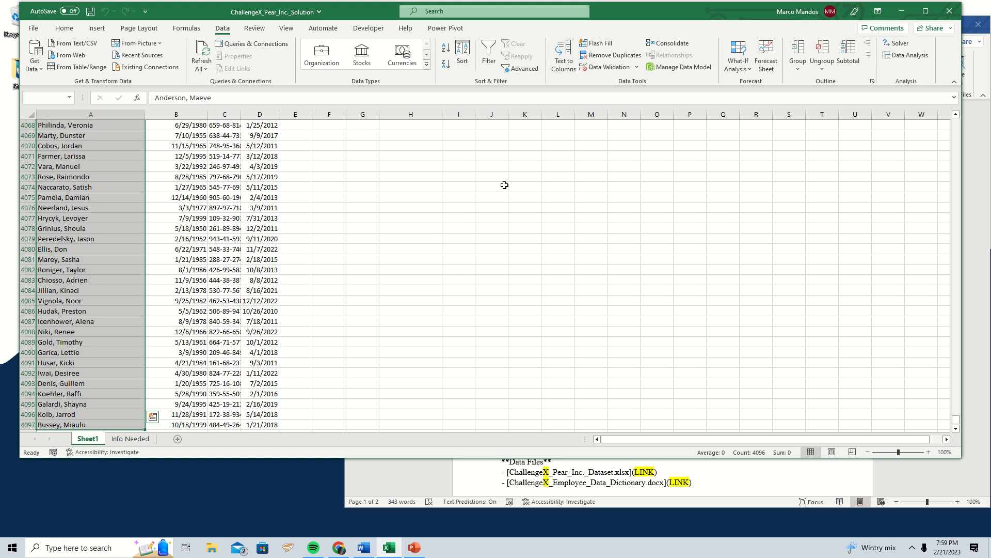
pyautogui.scroll(9, 504, 186)
pyautogui.scroll(9, 584, 149)
pyautogui.click(564, 54)
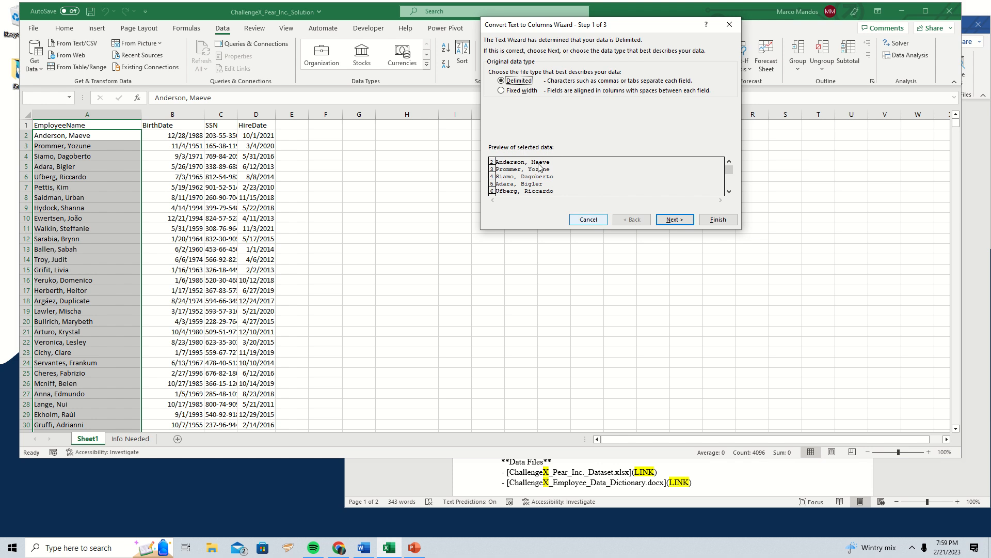
pyautogui.click(661, 220)
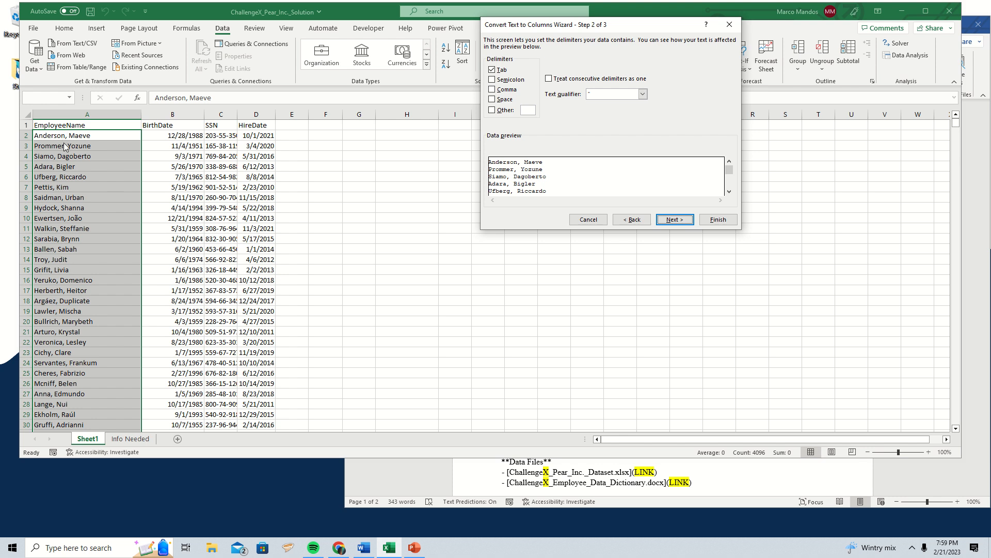
pyautogui.click(493, 90)
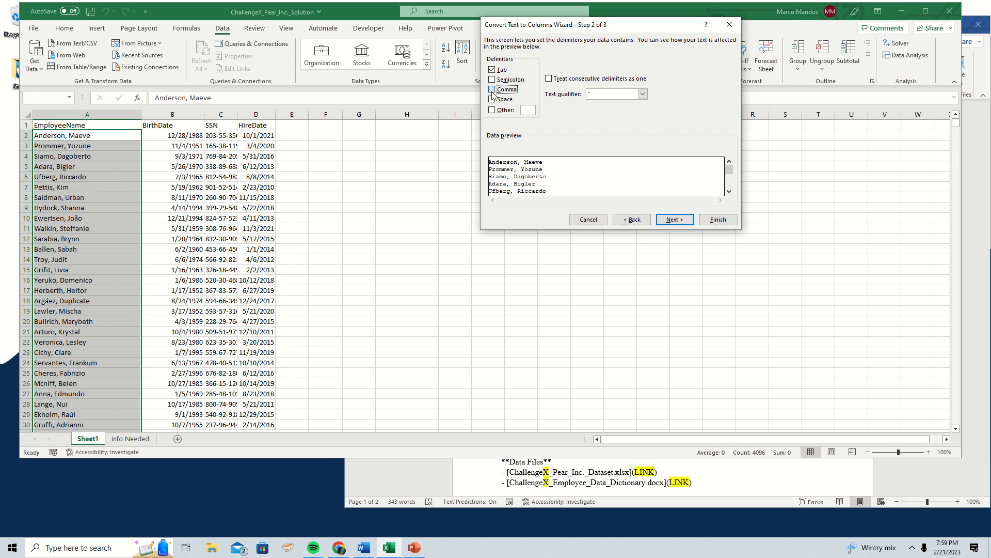
pyautogui.click(672, 220)
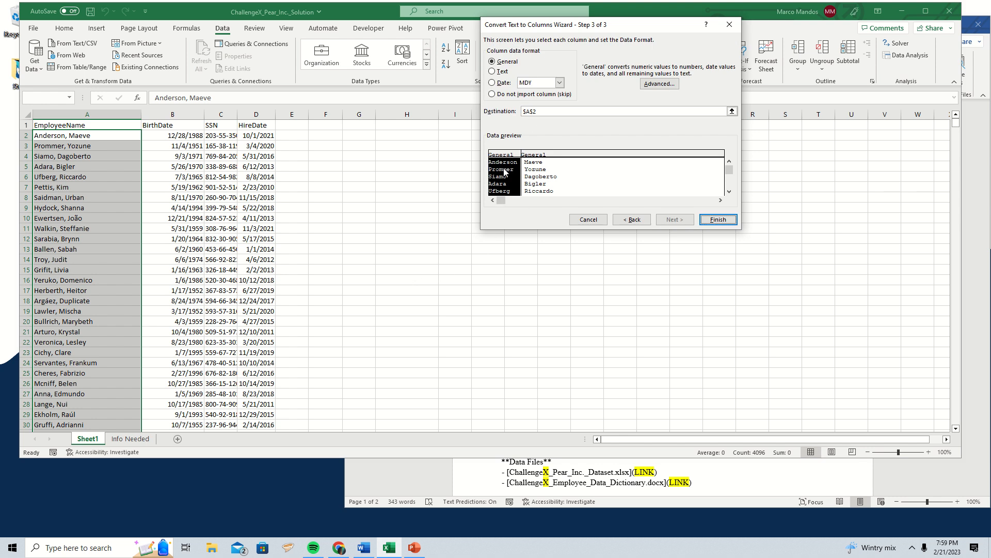
pyautogui.click(495, 95)
pyautogui.click(556, 172)
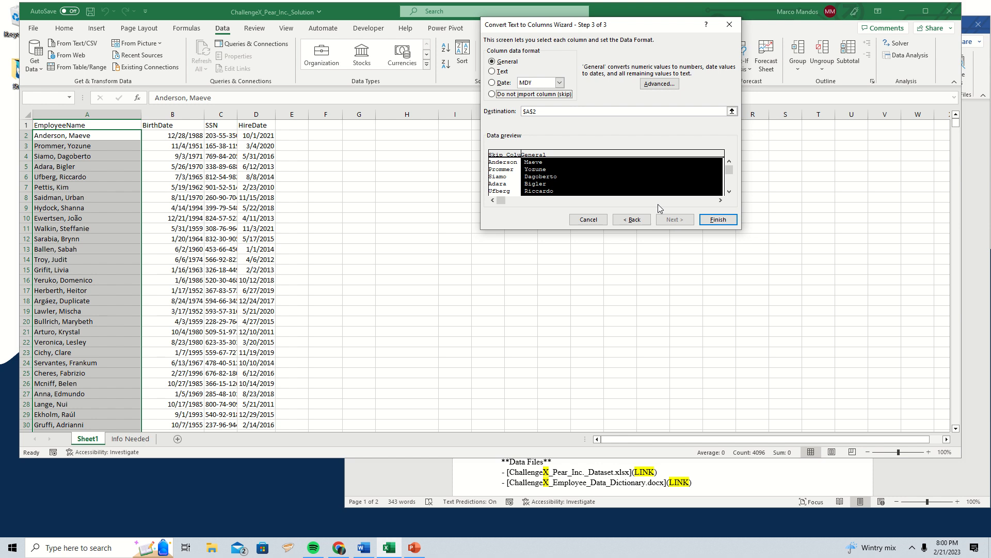
pyautogui.click(718, 220)
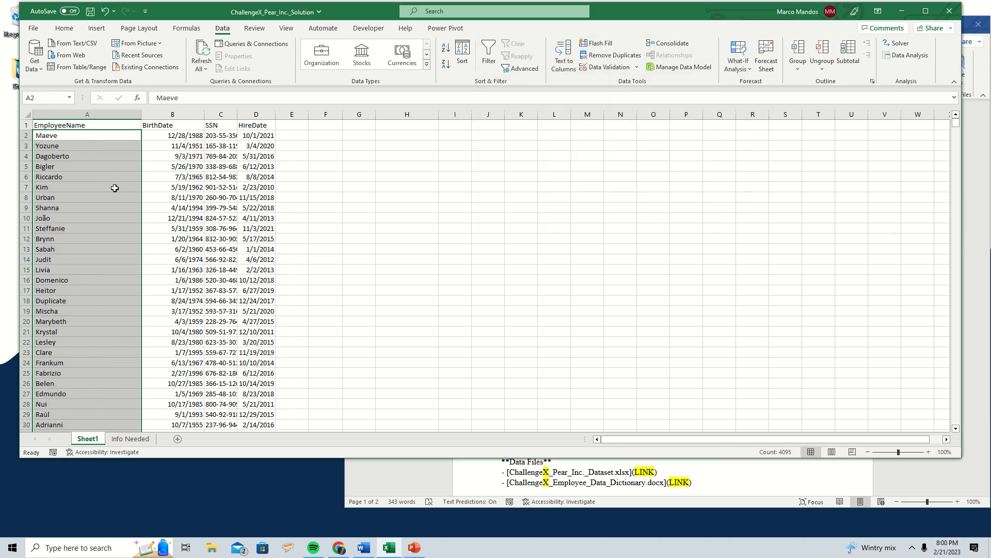
pyautogui.click(105, 12)
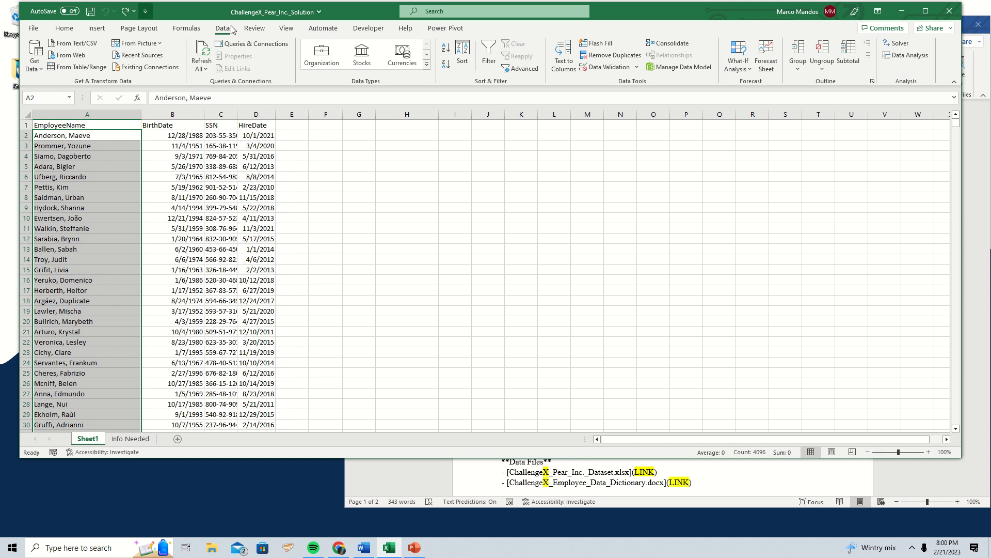
# Review the delimiter and destination settings in Text to Columns for the employee names, and cancel the wizard
pyautogui.click(561, 64)
pyautogui.click(681, 221)
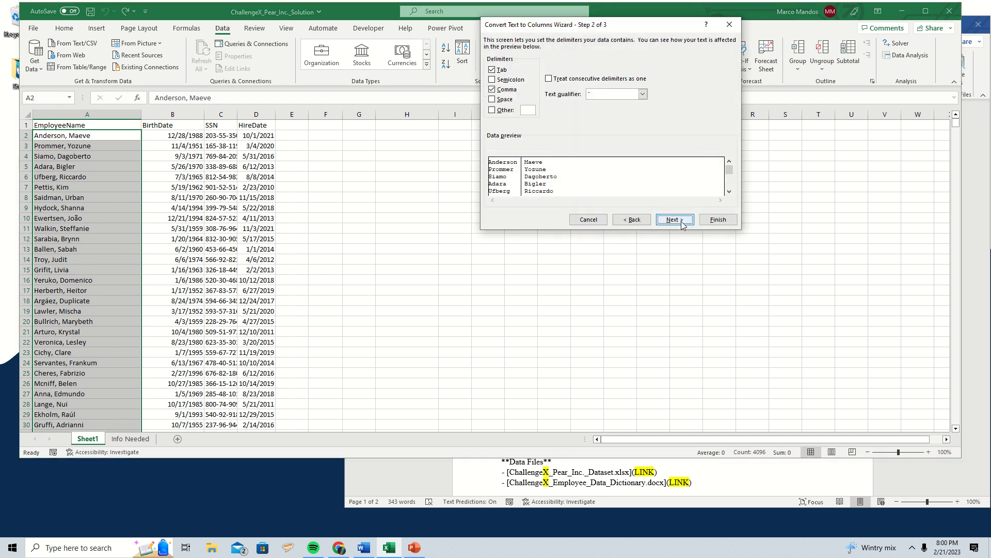
pyautogui.click(673, 220)
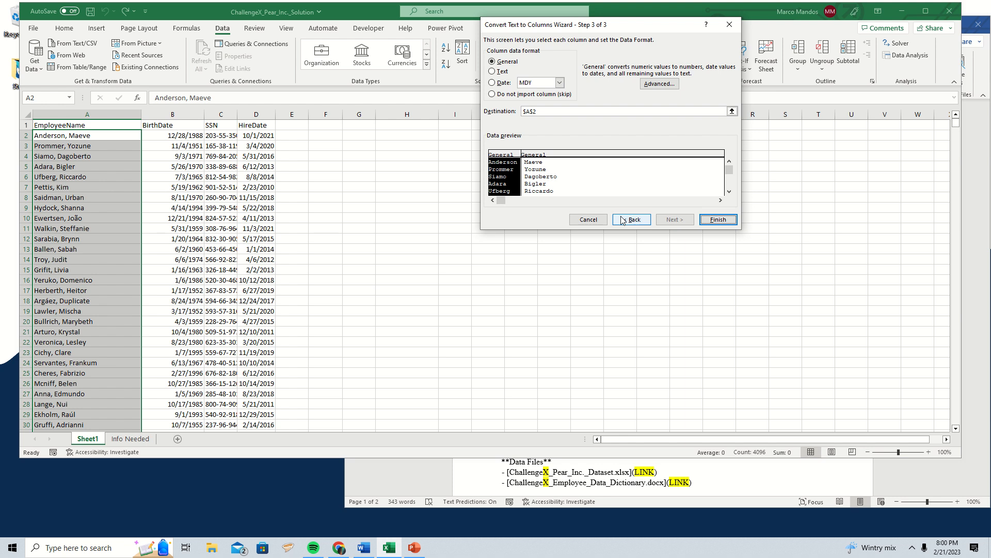
pyautogui.click(598, 221)
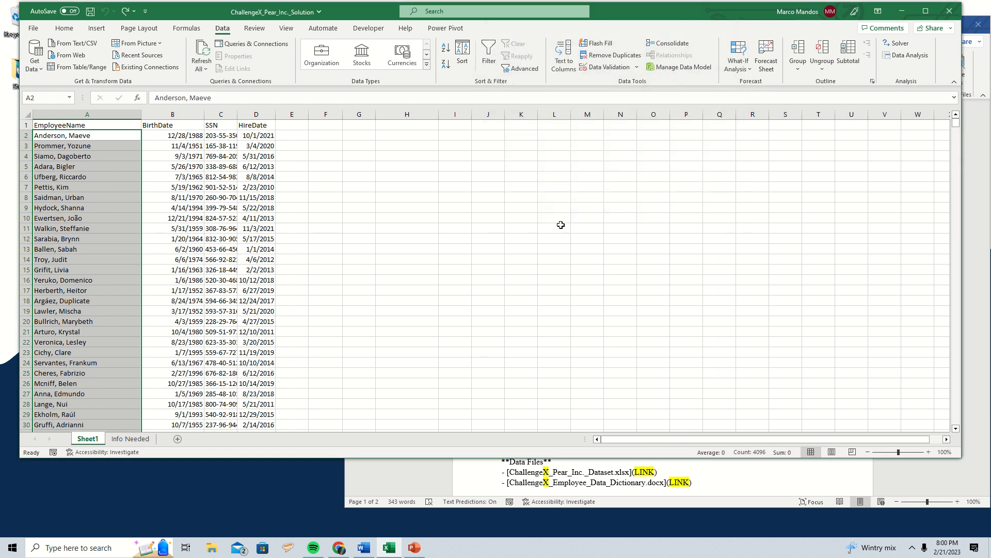
pyautogui.click(388, 327)
# Examine the Age formula in cell B2 of the Info Needed sheet and the BirthDate data it references in Sheet1
pyautogui.click(130, 439)
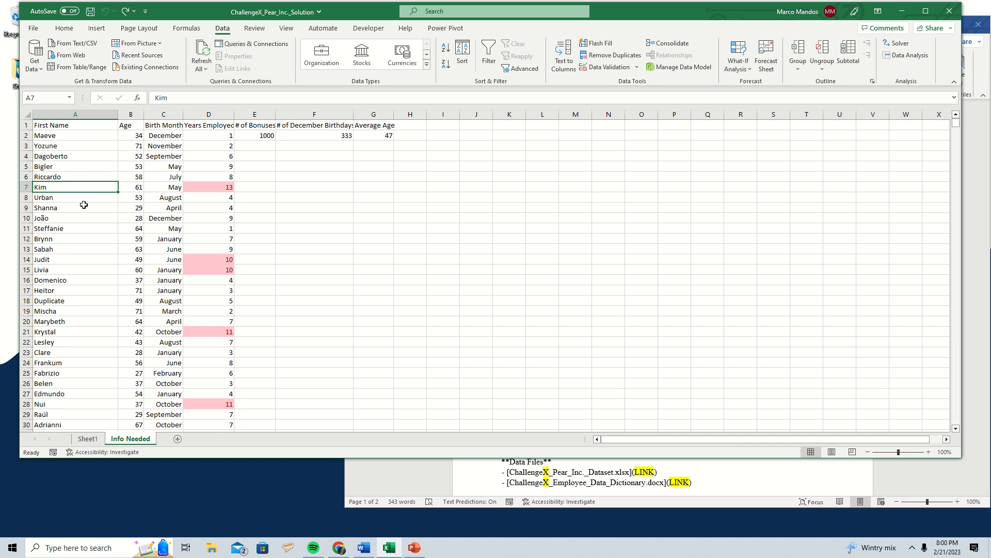
pyautogui.click(430, 492)
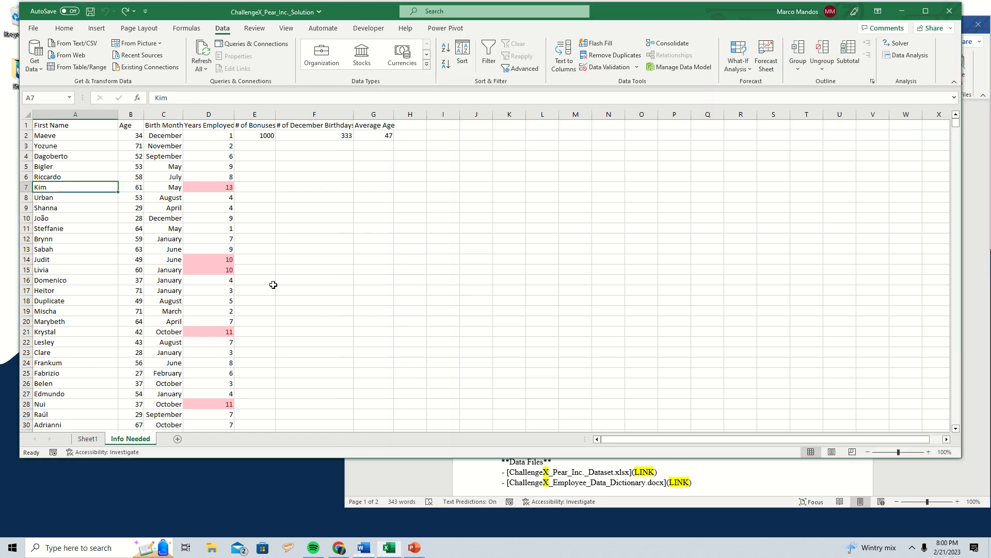
pyautogui.click(273, 285)
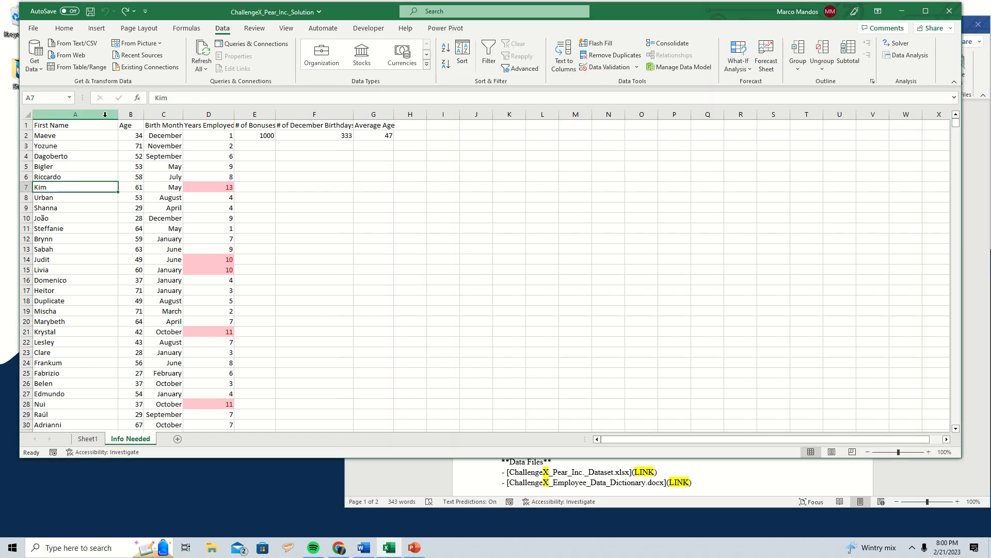
pyautogui.click(128, 127)
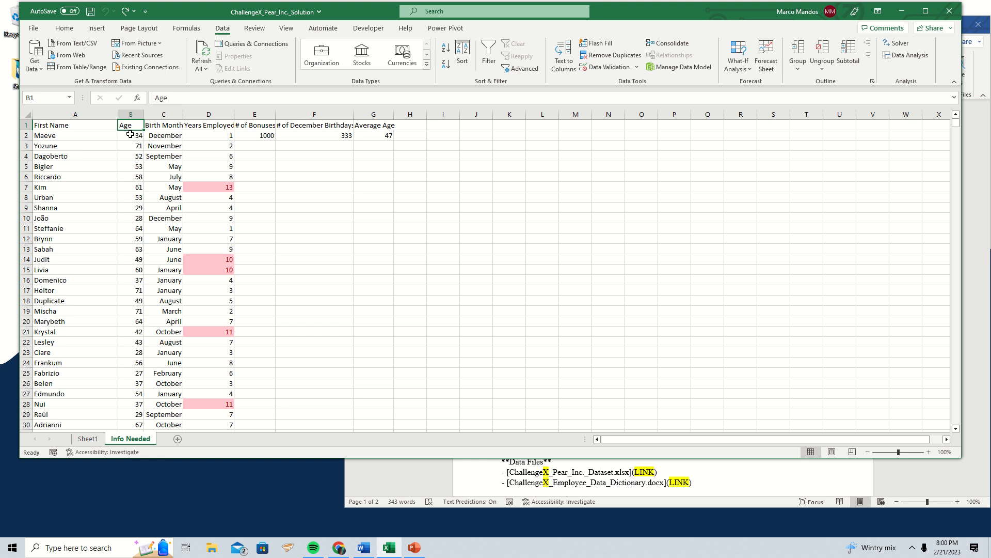
pyautogui.click(130, 135)
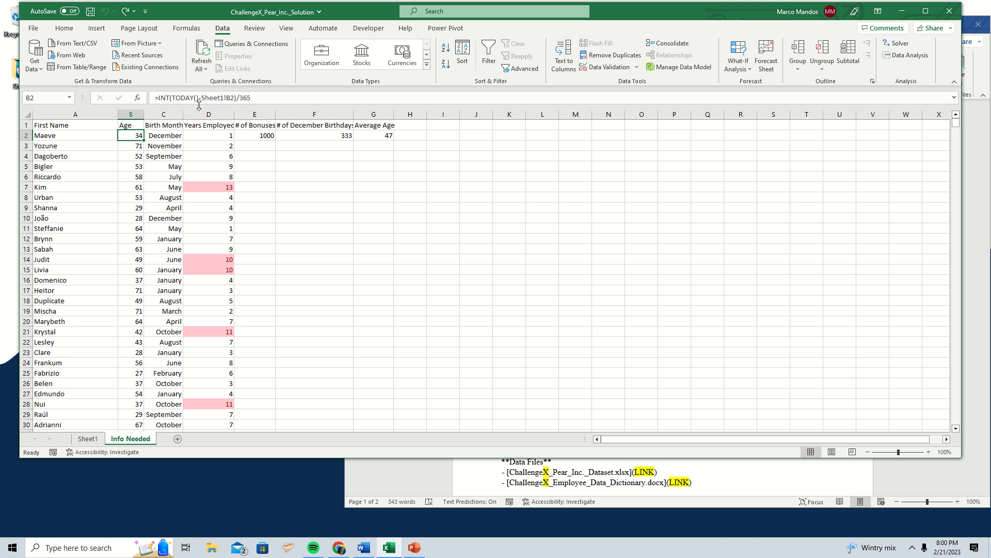
pyautogui.click(89, 438)
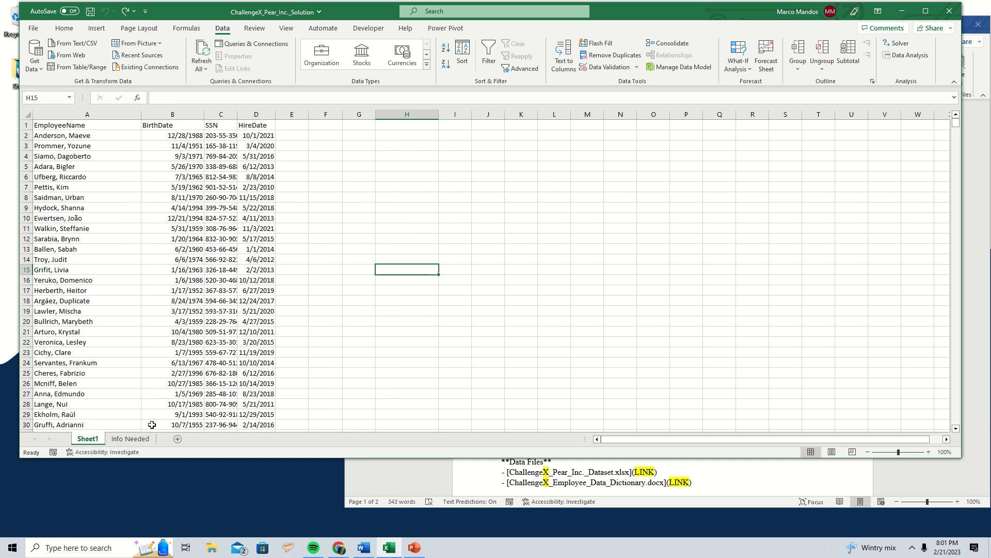
# Read the Birth Month instruction in the Word document, and examine the formula in C2 of Info Needed and its BirthDate source in Sheet1
pyautogui.click(130, 439)
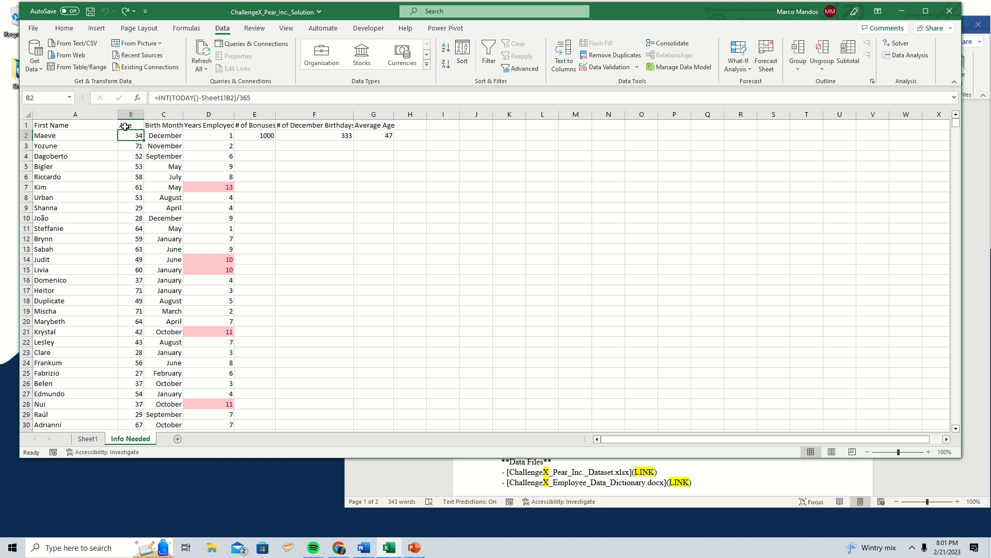
pyautogui.click(414, 506)
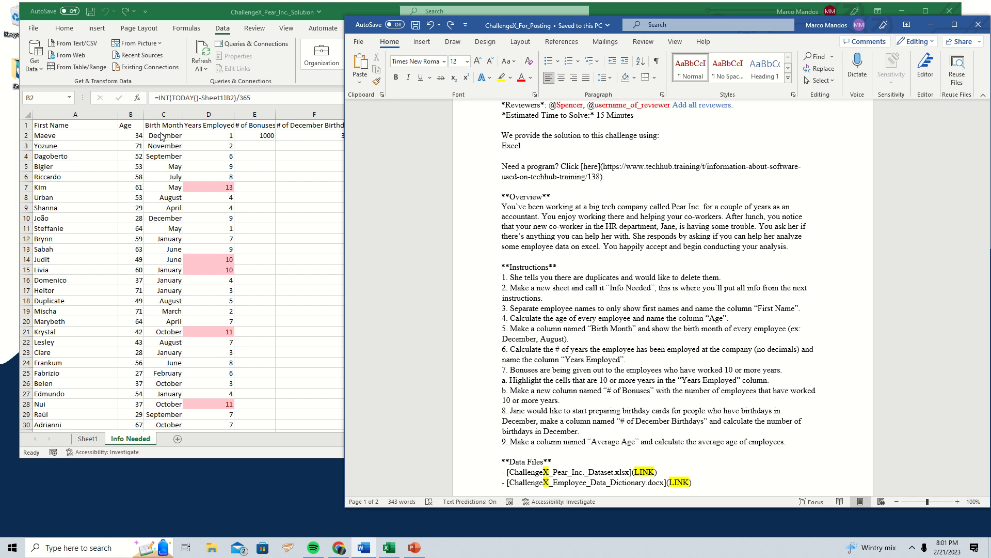
pyautogui.hotkey('alt', 'Tab')
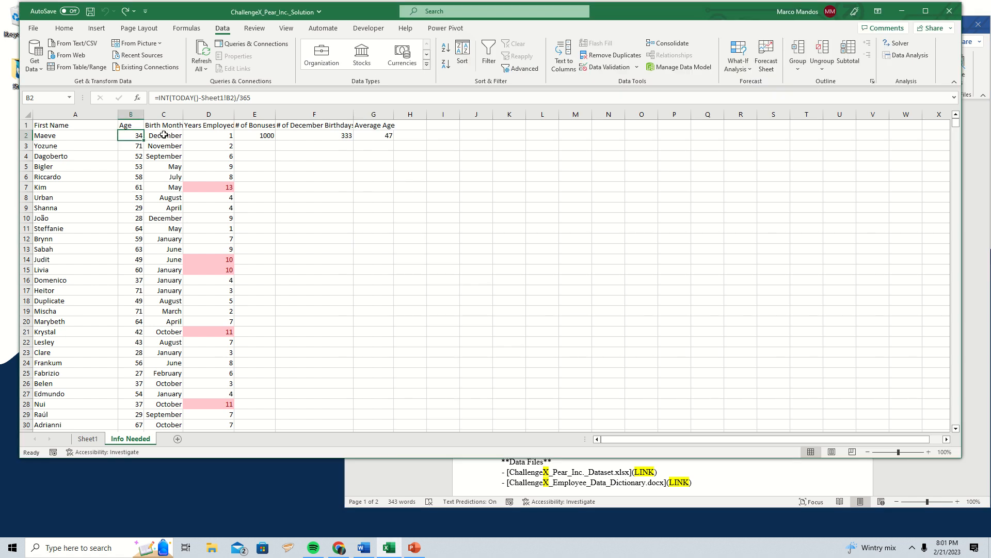
pyautogui.click(164, 134)
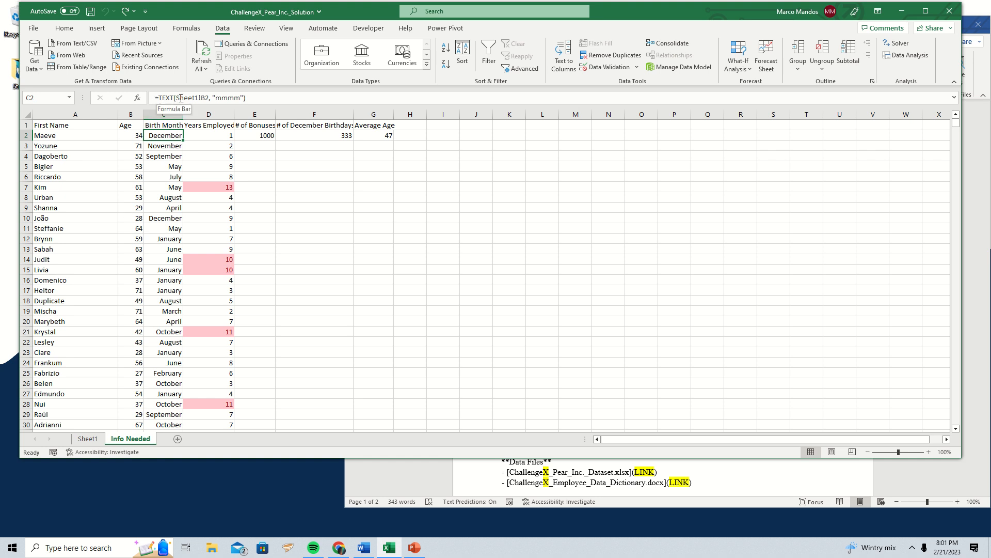
pyautogui.click(88, 438)
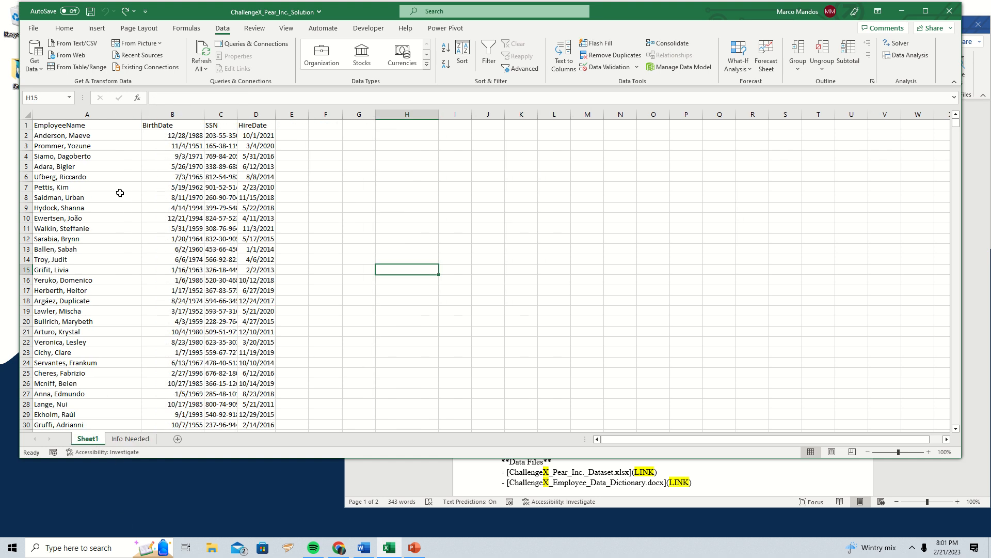
pyautogui.click(130, 440)
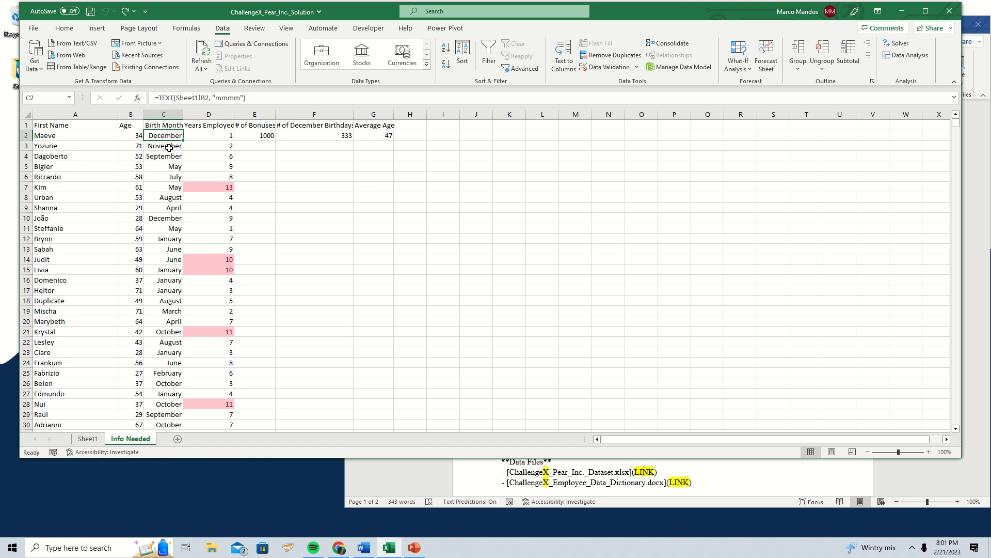
# Inspect the Birth Month formulas in several cells of column C on the Info Needed sheet
pyautogui.click(171, 219)
pyautogui.click(164, 272)
pyautogui.click(163, 332)
pyautogui.click(164, 383)
pyautogui.click(179, 300)
pyautogui.moveTo(179, 300); pyautogui.dragTo(176, 291)
pyautogui.click(168, 218)
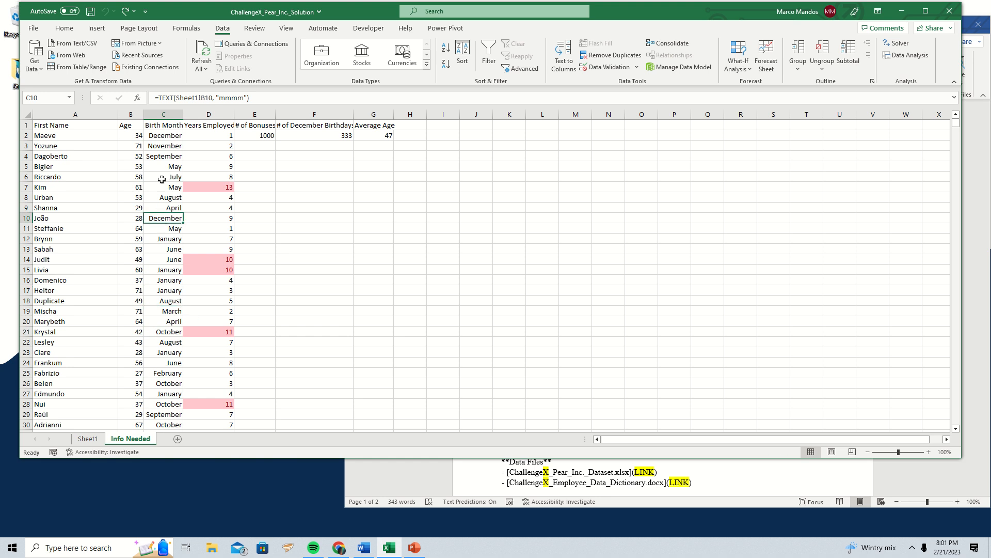
pyautogui.click(163, 178)
pyautogui.moveTo(164, 145); pyautogui.dragTo(166, 138)
pyautogui.click(168, 187)
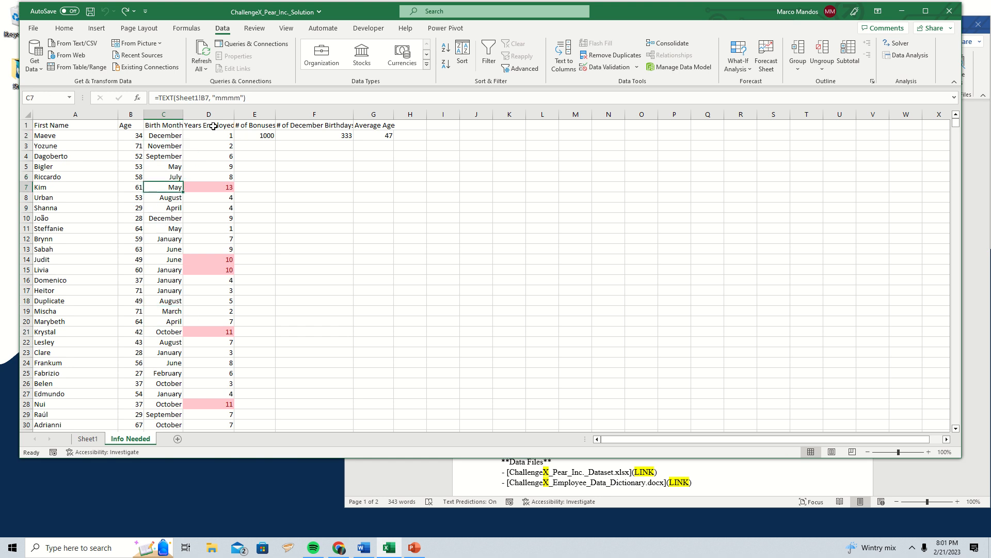
# Read the Years Employed instruction in the Word document, and autofit the Years Employed column's width on the Info Needed sheet
pyautogui.click(370, 469)
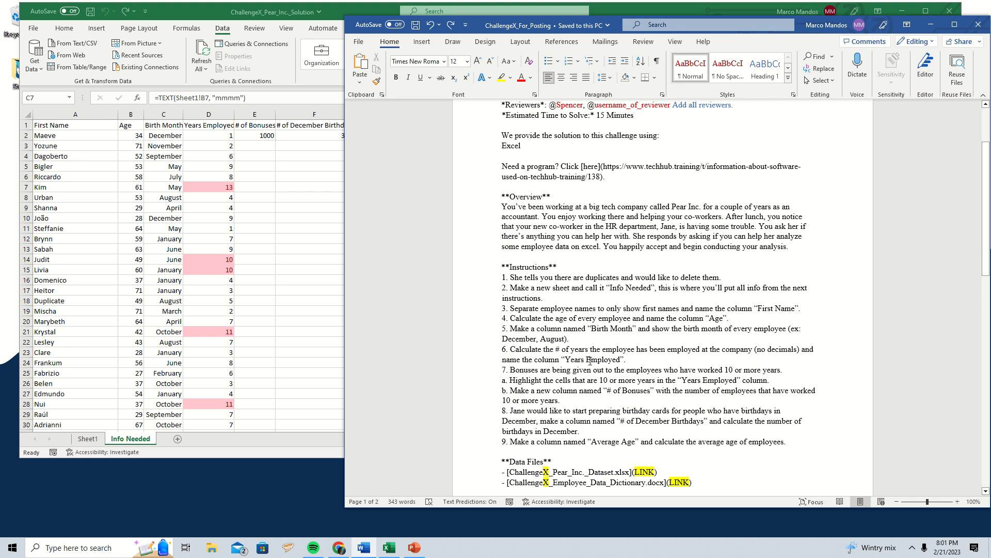
pyautogui.hotkey('alt', 'Tab')
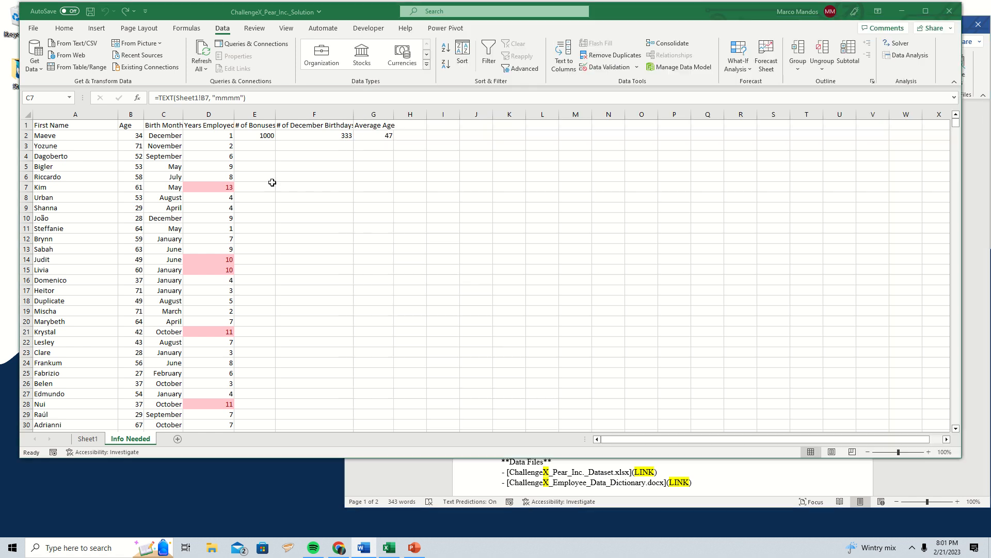
pyautogui.doubleClick(235, 114)
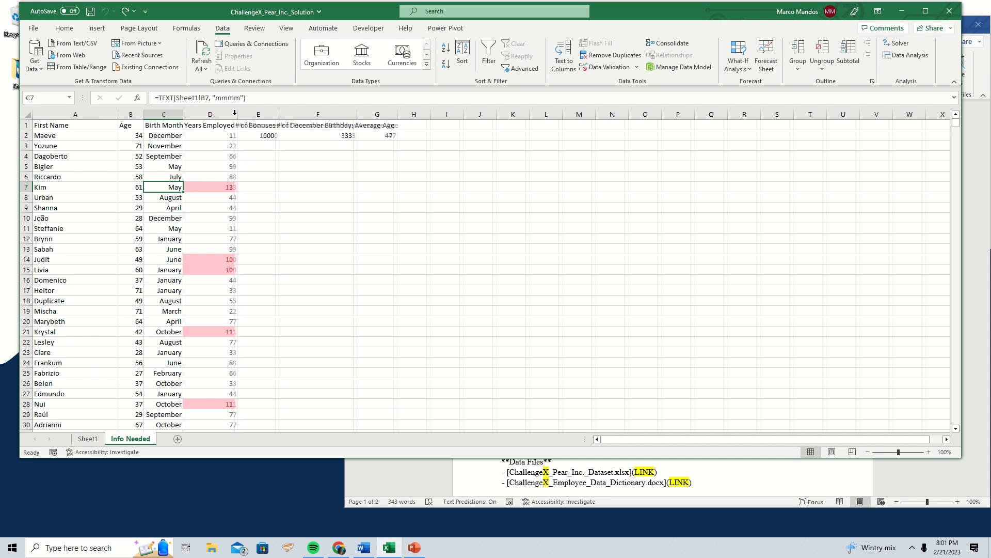
# Examine the Years Employed formula in cell D2 of Info Needed and the HireDate data it references in Sheet1
pyautogui.click(212, 136)
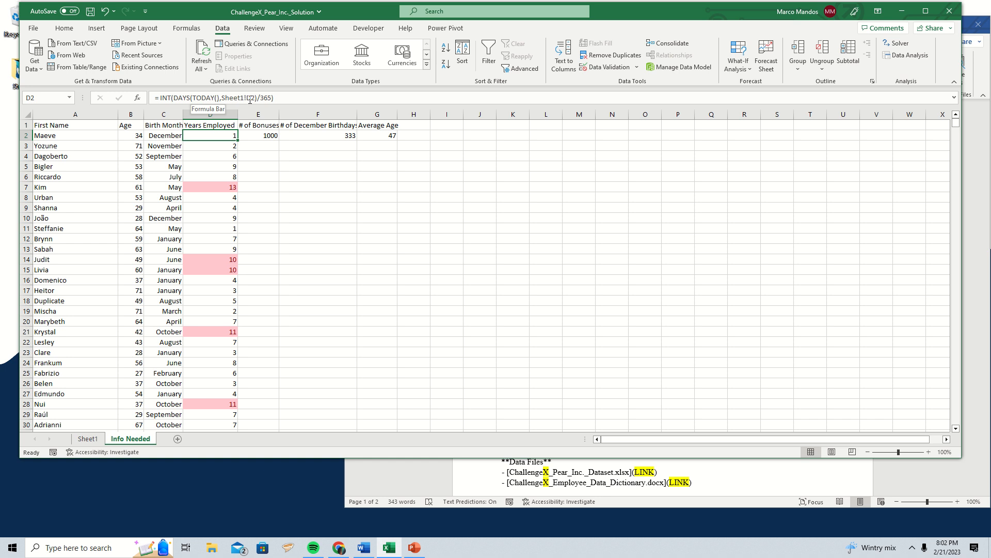
pyautogui.click(88, 439)
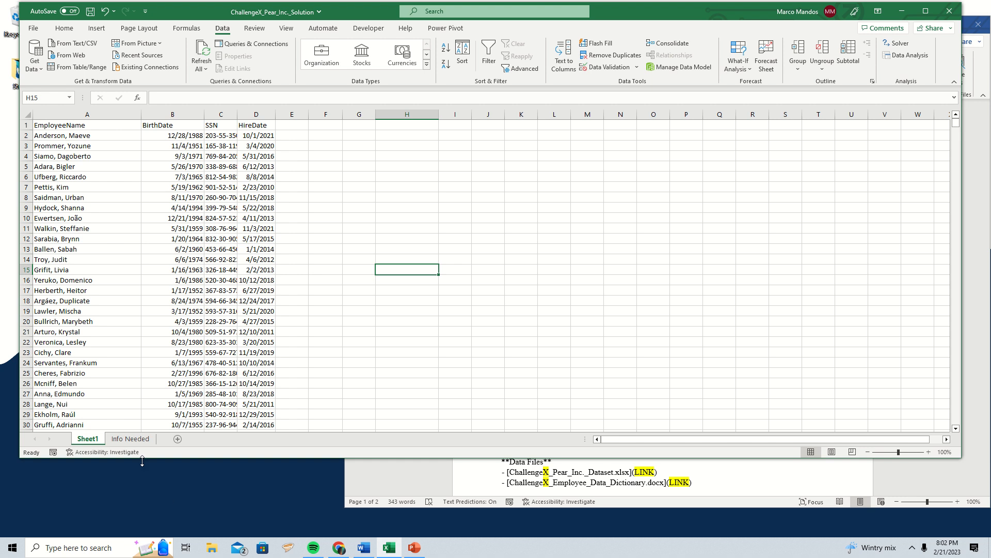
pyautogui.click(130, 438)
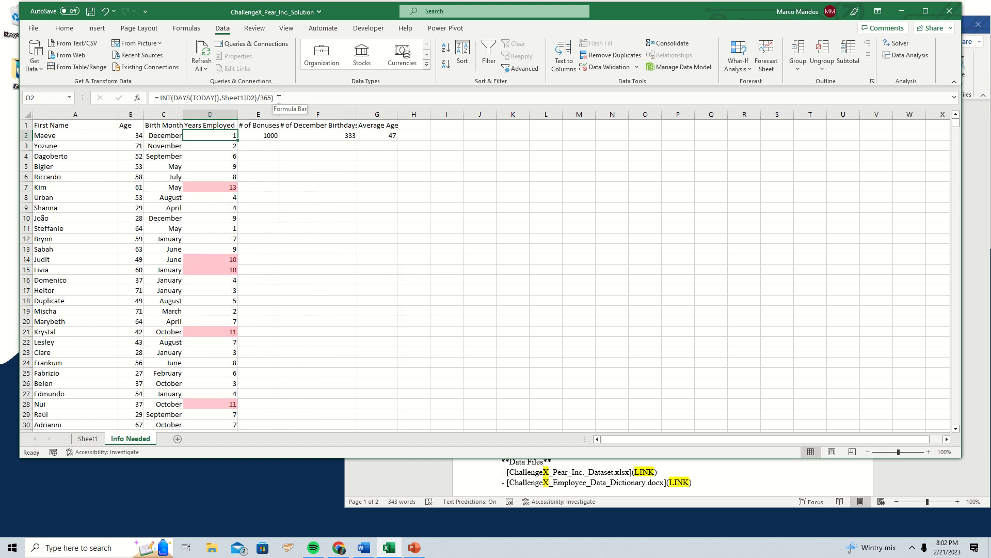
pyautogui.doubleClick(221, 208)
pyautogui.click(227, 135)
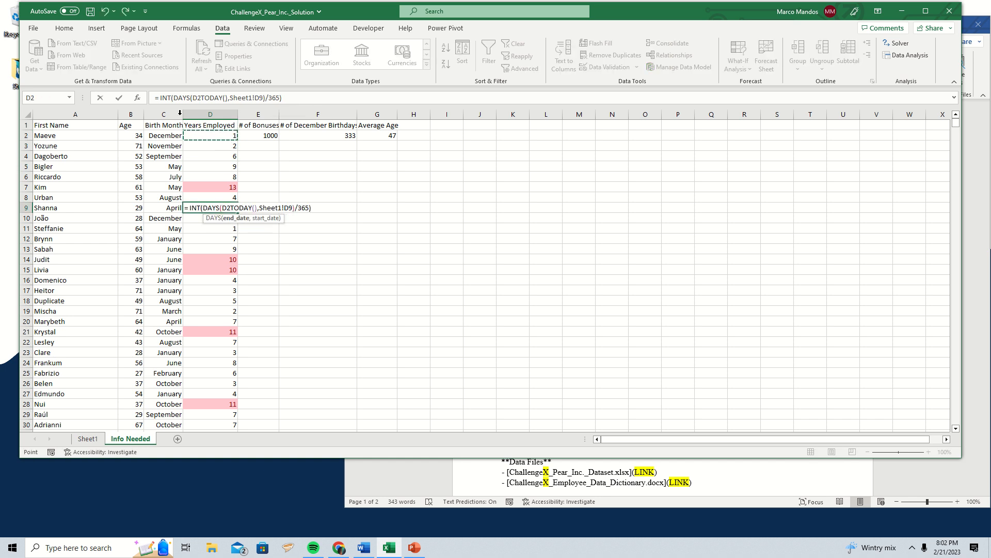
pyautogui.click(285, 191)
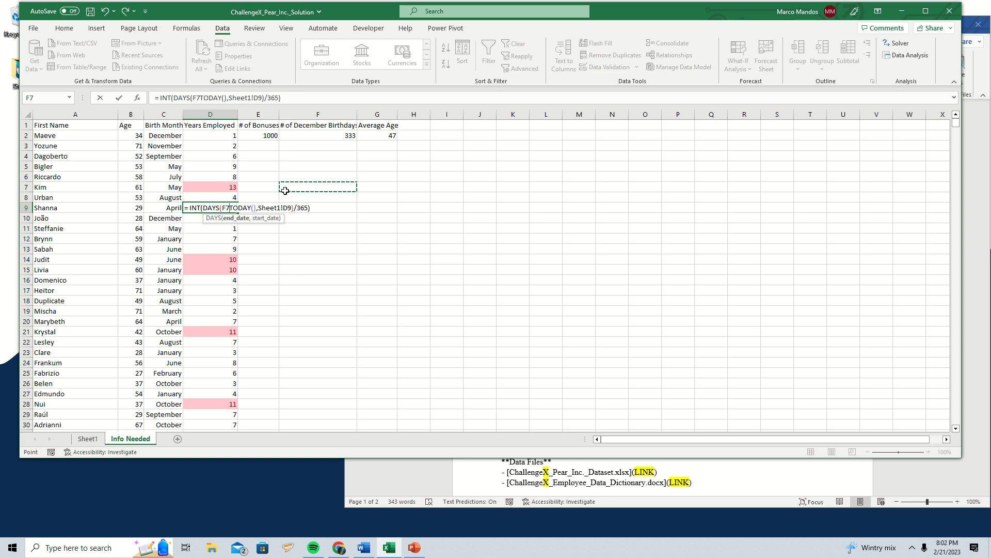
pyautogui.click(101, 9)
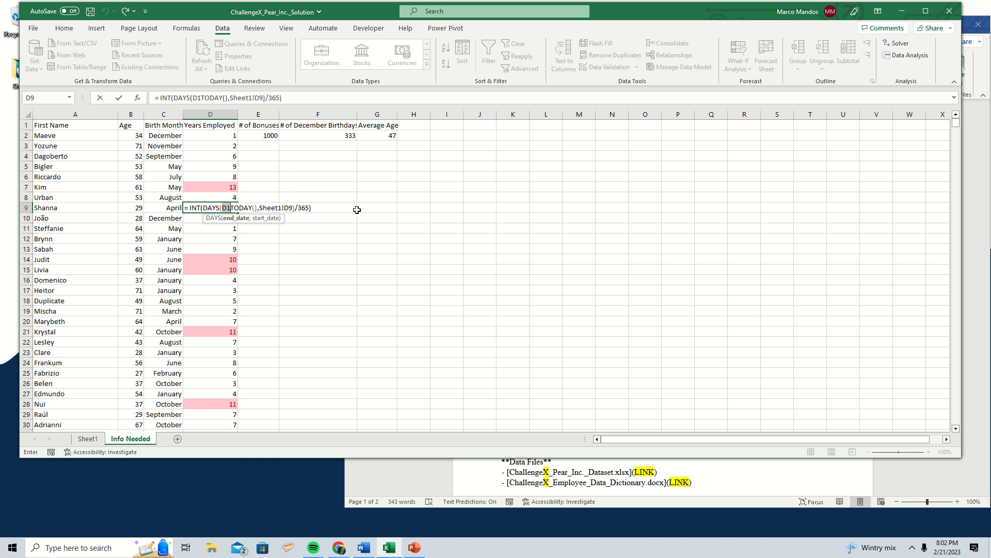
pyautogui.click(350, 212)
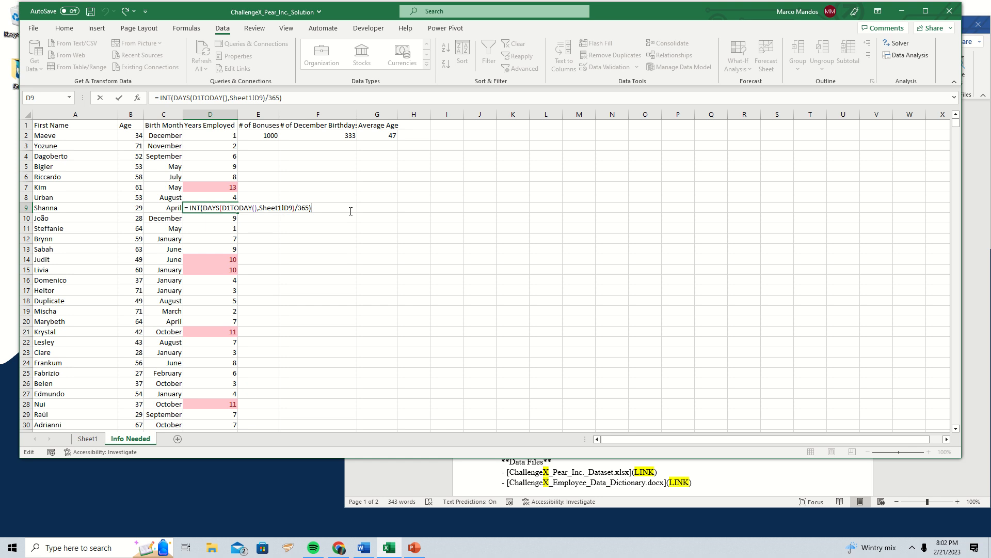
pyautogui.press('BackSpace')
pyautogui.write(')')
pyautogui.press('Return')
pyautogui.click(210, 209)
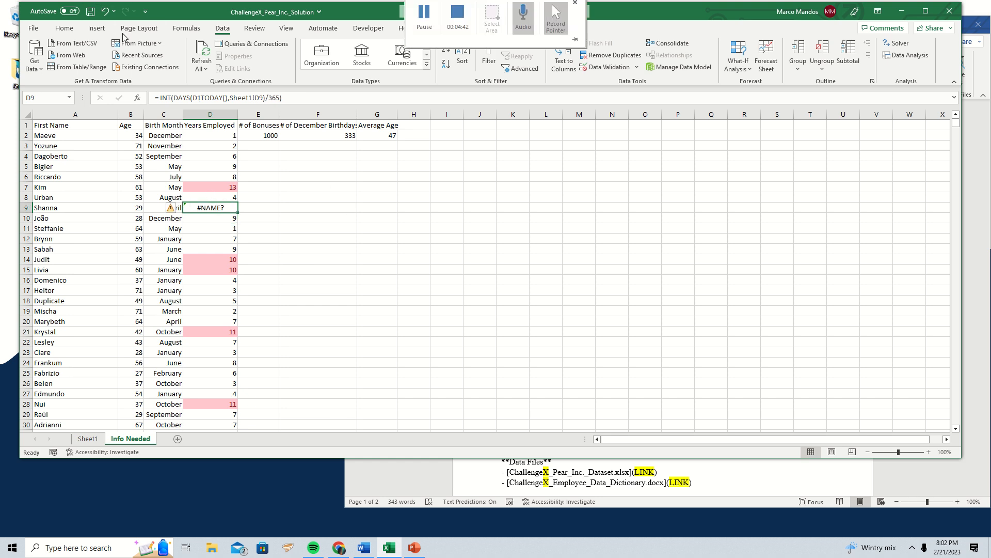
pyautogui.click(106, 12)
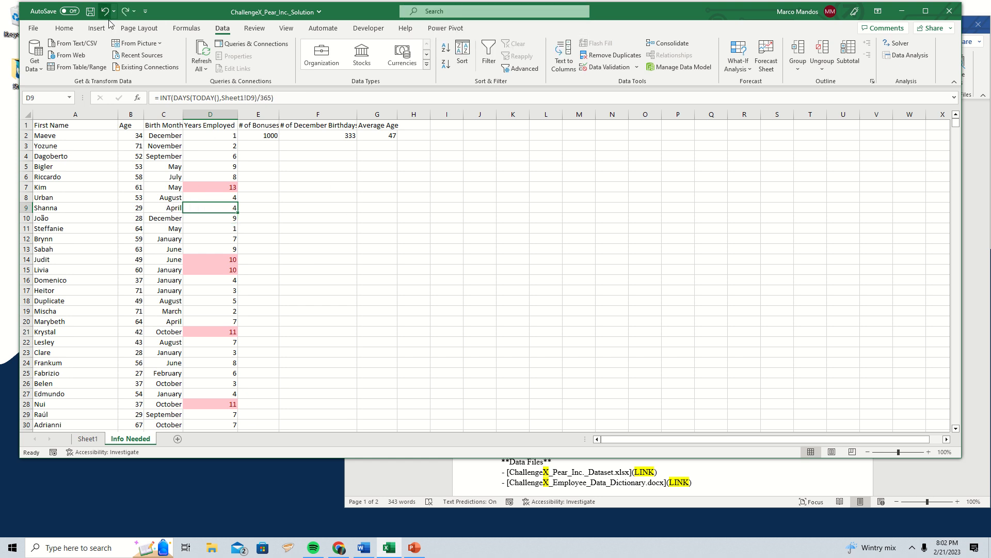
# Read the instructions about bonuses for employees with 10 or more years in the Word document, closing the Editor pane
pyautogui.click(299, 187)
pyautogui.click(265, 129)
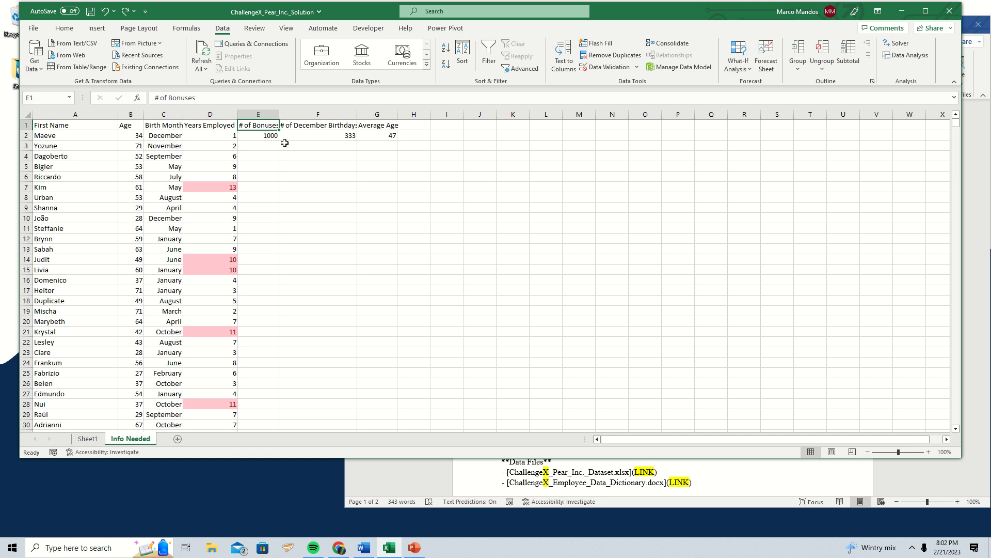
pyautogui.click(447, 488)
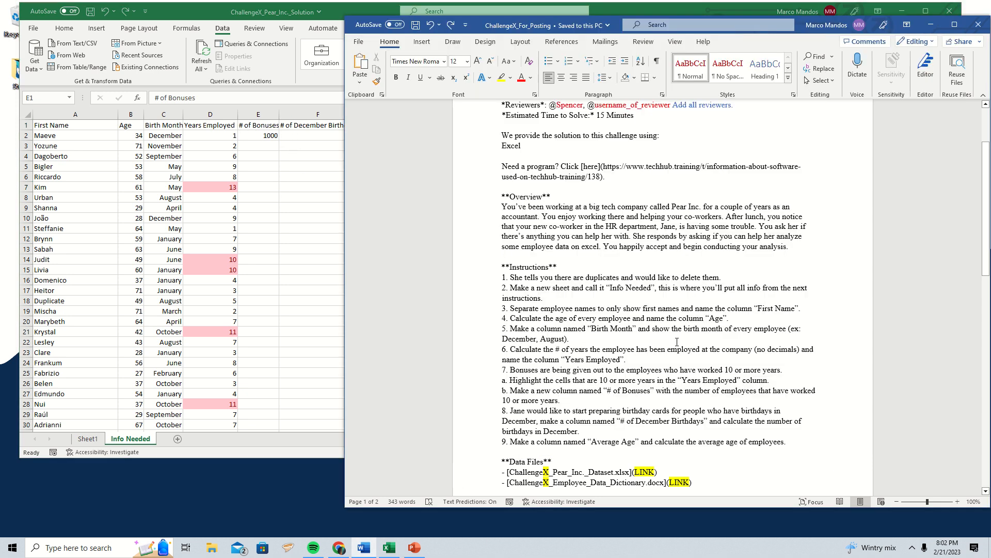
pyautogui.scroll(-1, 620, 369)
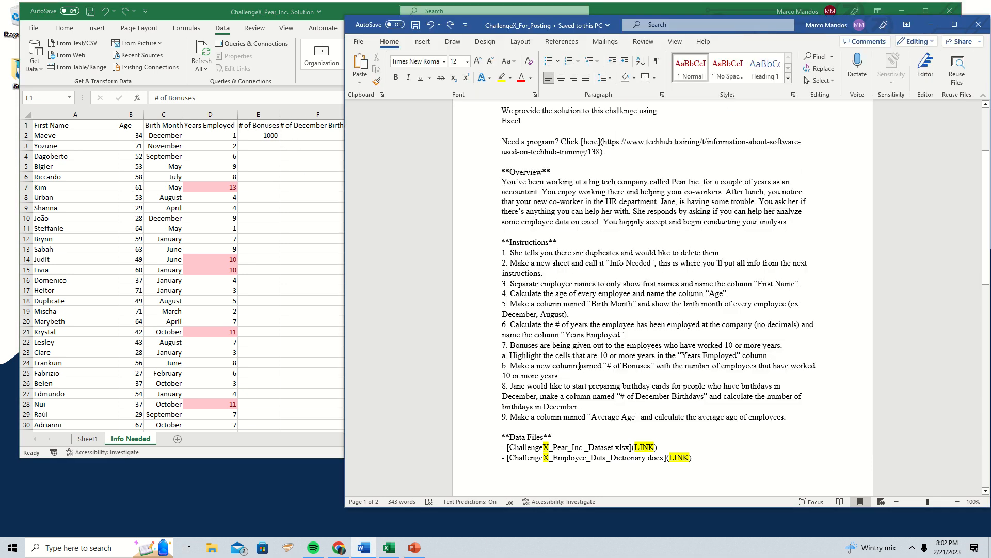
pyautogui.click(925, 67)
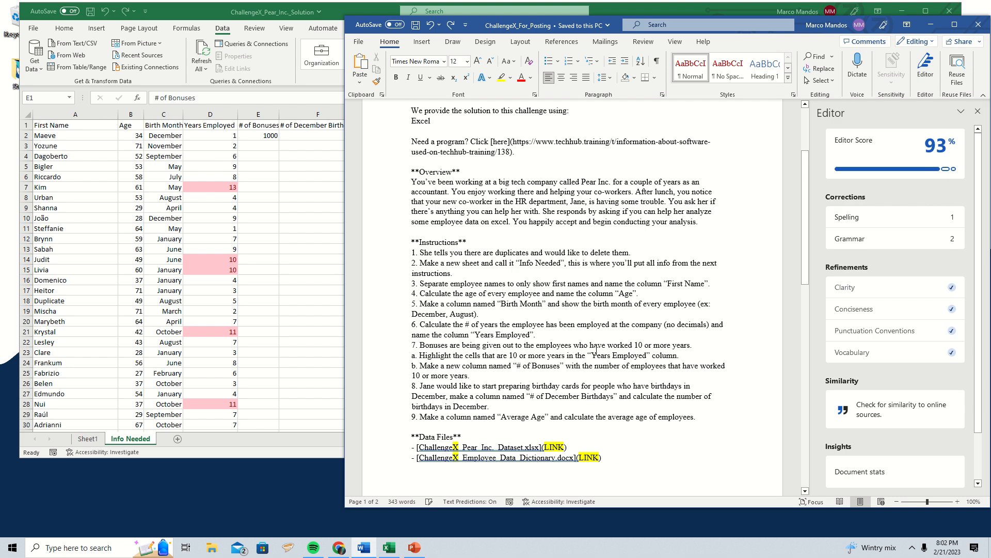
pyautogui.click(975, 112)
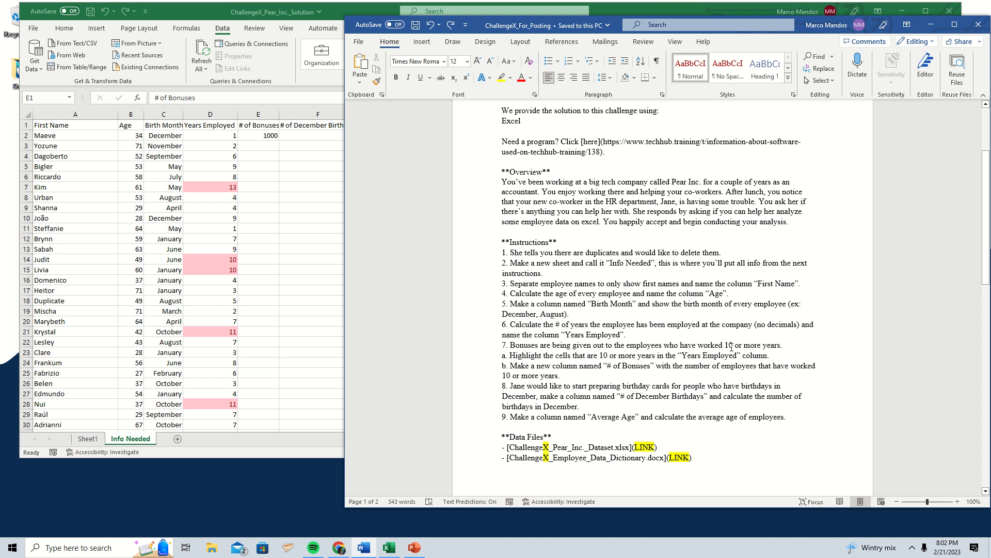
# Highlight all Years Employed values greater than 9 with Light Red Fill with Dark Red Text using conditional formatting
pyautogui.click(227, 136)
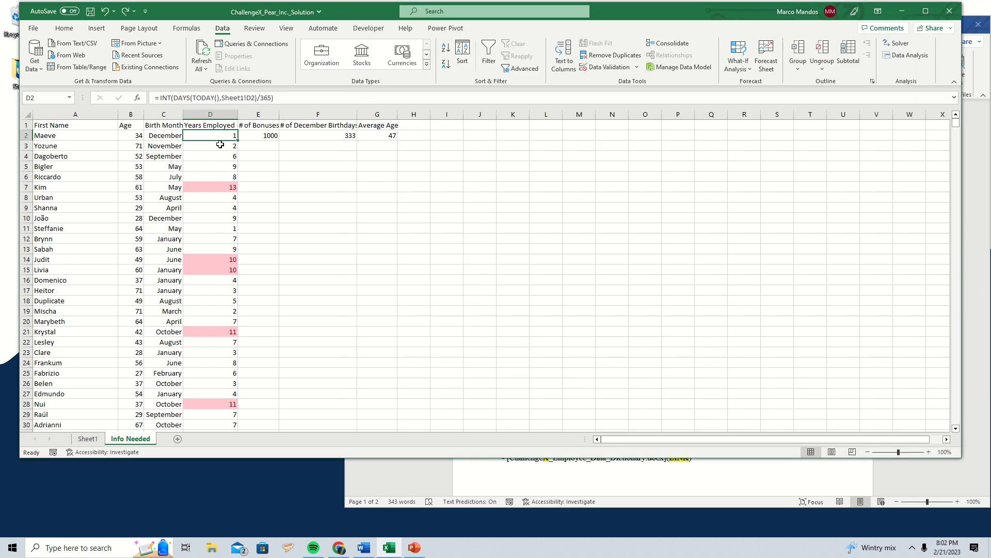
pyautogui.hotkey('ctrl', 'shift', 'Down')
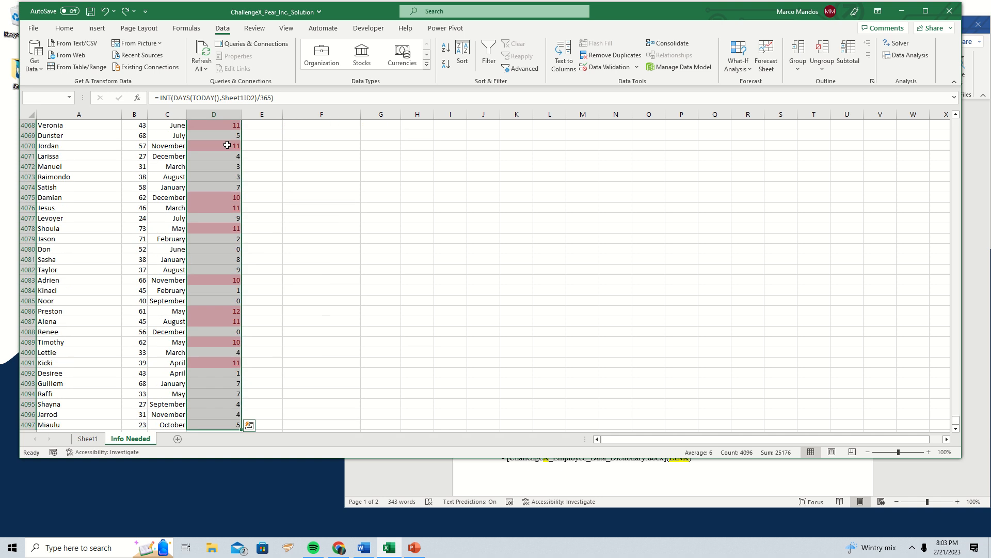
pyautogui.click(67, 29)
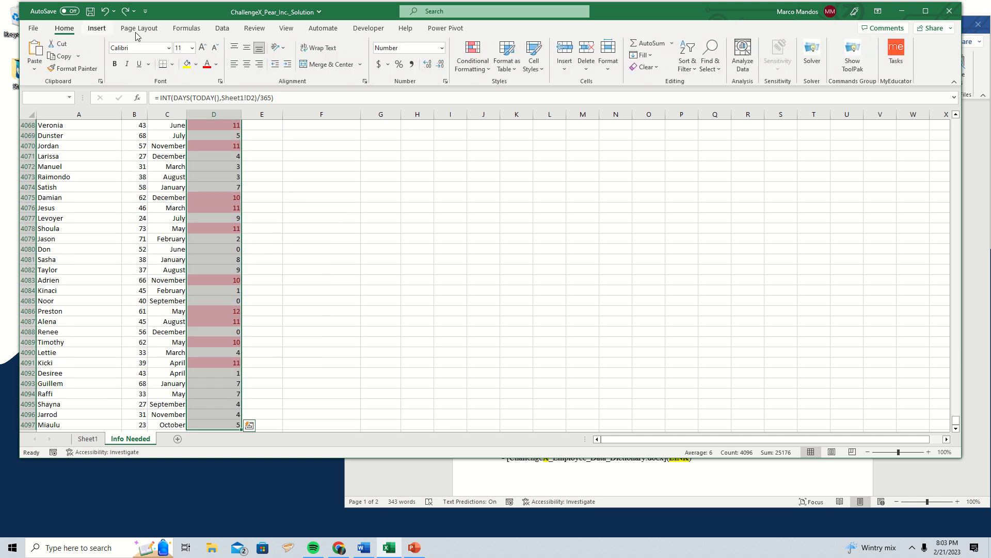
pyautogui.click(490, 67)
pyautogui.moveTo(527, 94)
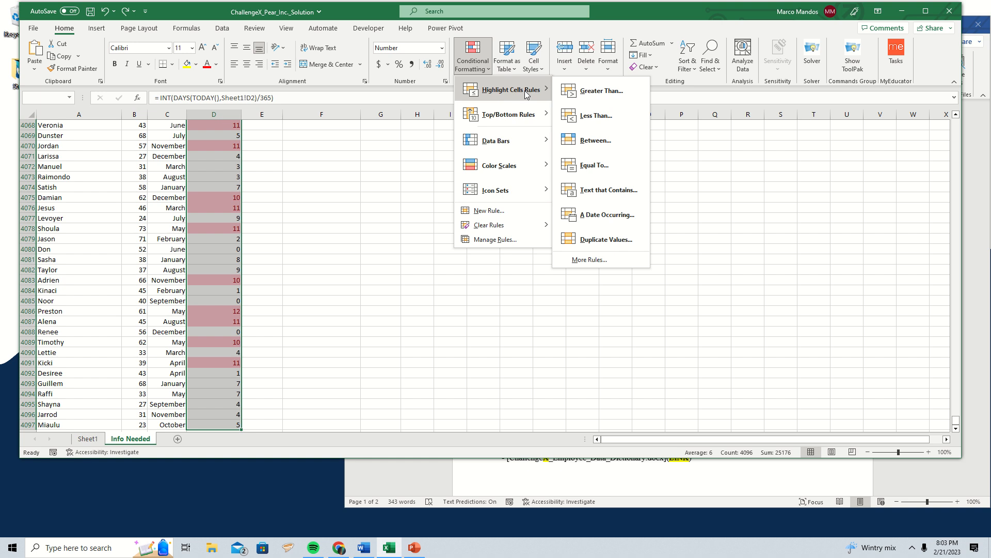
pyautogui.click(599, 97)
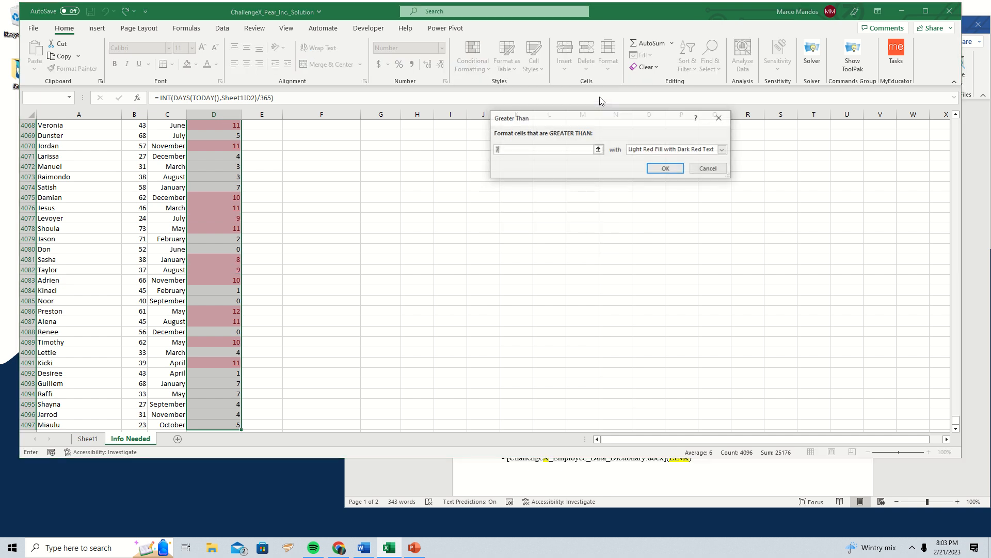
pyautogui.click(553, 154)
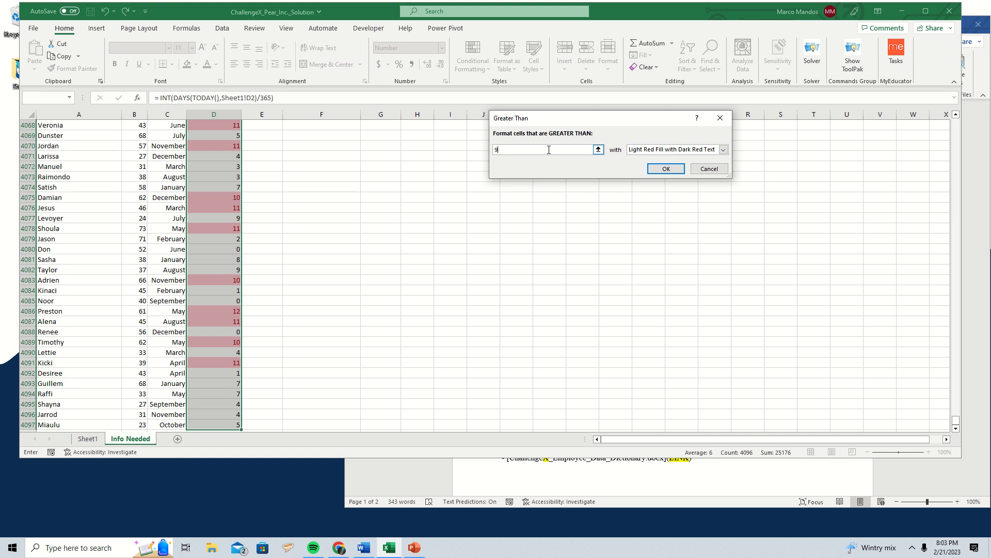
pyautogui.click(665, 169)
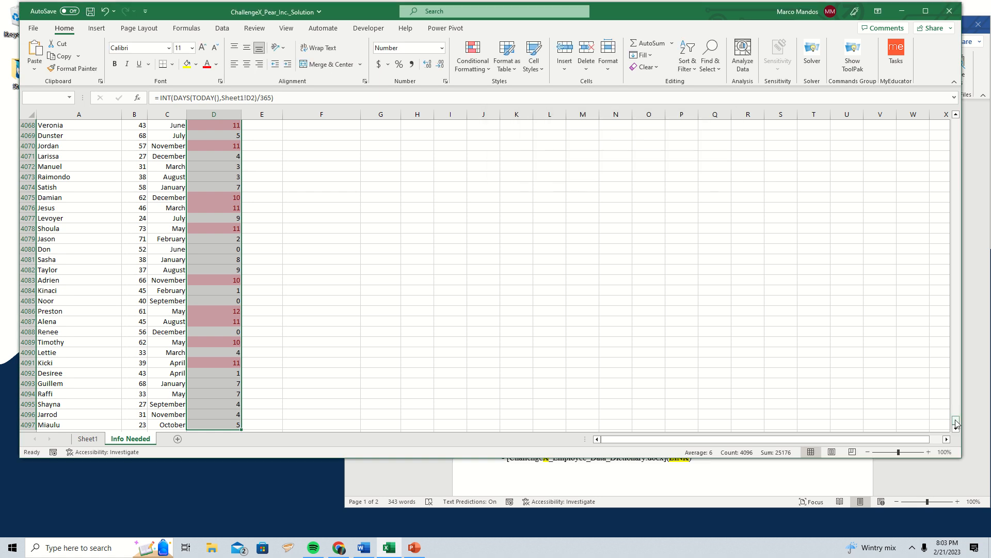
pyautogui.moveTo(956, 420); pyautogui.dragTo(959, 122)
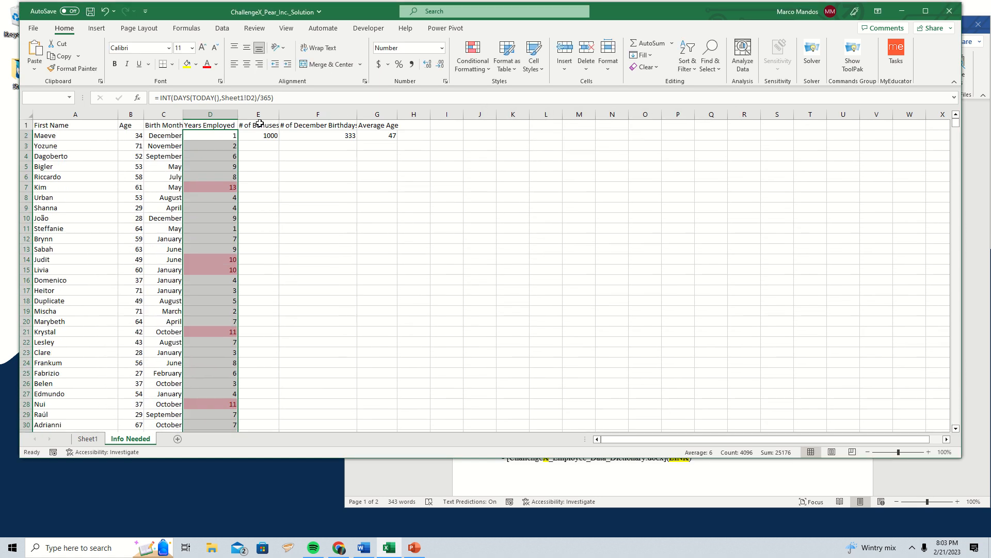
# Read the # of Bonuses instruction in the Word document, and examine the corresponding formula in cell E2 of Info Needed in Excel
pyautogui.click(395, 465)
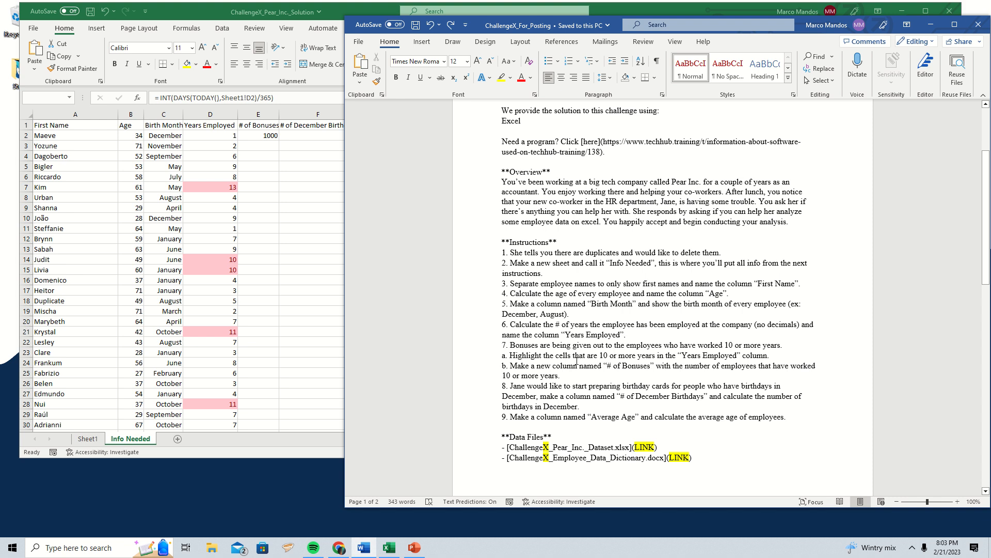
pyautogui.doubleClick(268, 136)
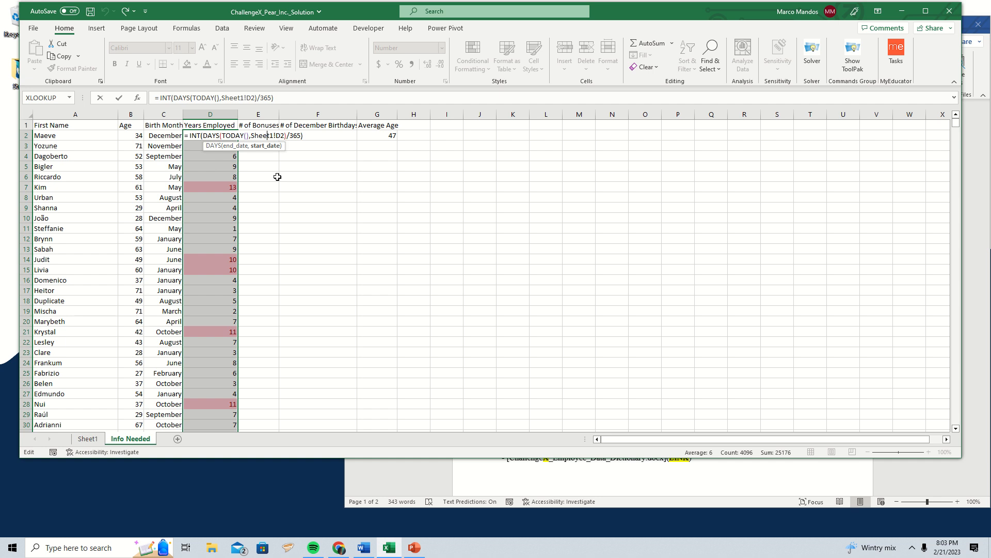
pyautogui.press('Return')
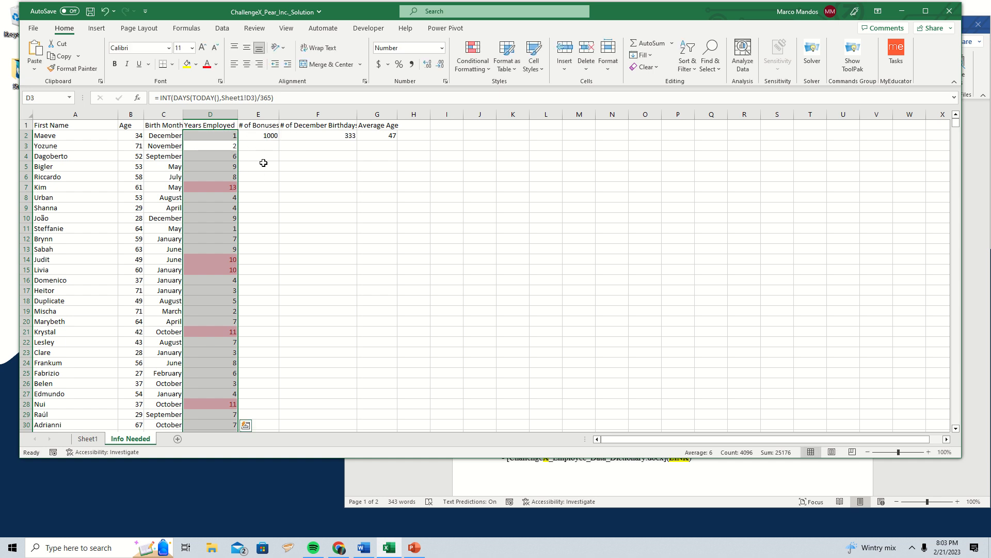
pyautogui.click(265, 137)
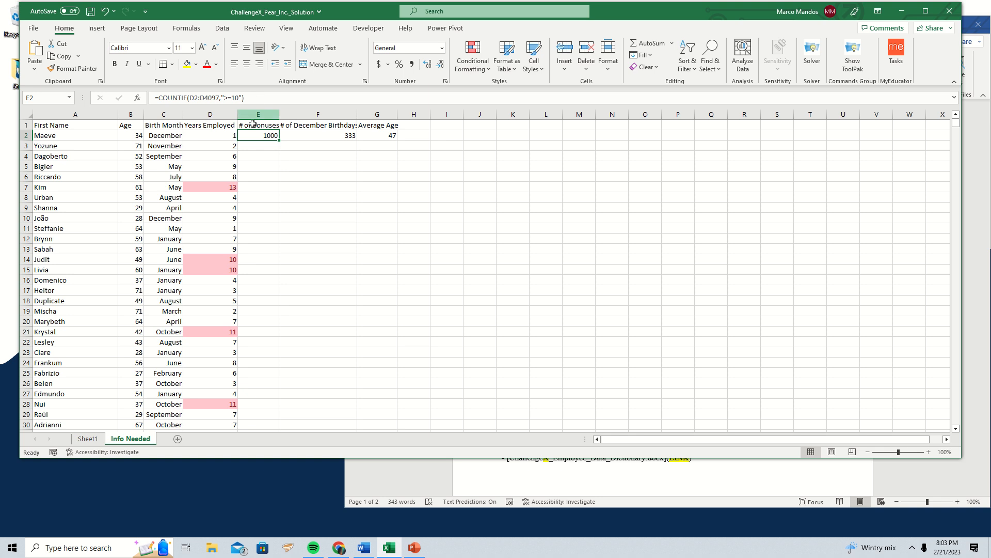
pyautogui.click(257, 164)
pyautogui.click(261, 137)
# Widen the # of December Birthdays column to fit its header, and check the formula in F2 against instruction 8 in the Word document
pyautogui.click(405, 472)
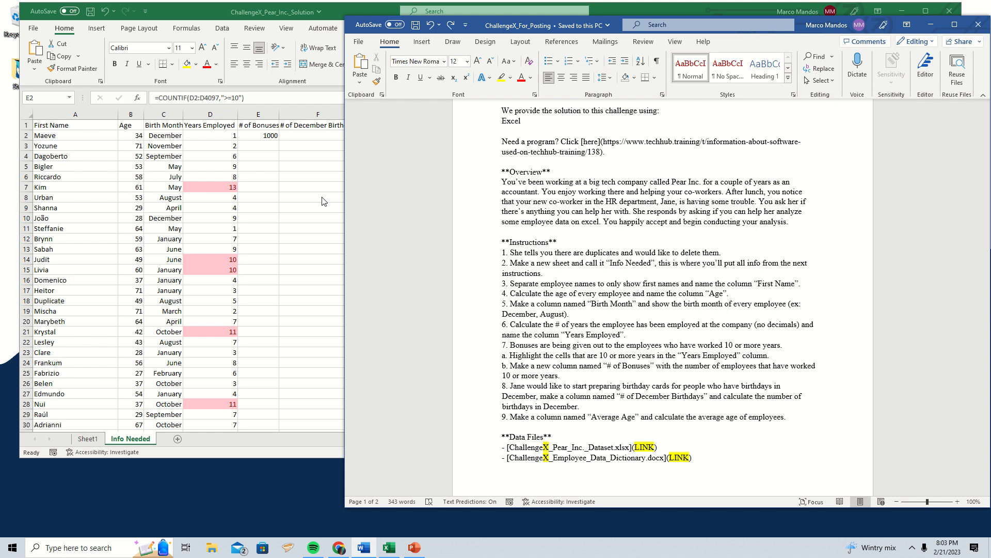
pyautogui.click(324, 201)
pyautogui.click(325, 135)
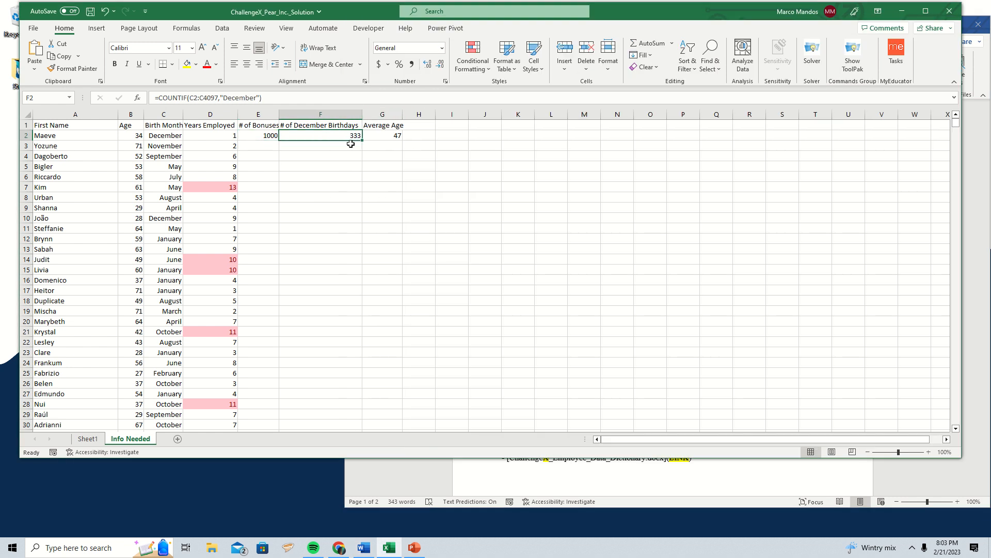
pyautogui.click(328, 163)
pyautogui.click(332, 127)
pyautogui.click(331, 136)
# Autofit the Average Age column's width on the Info Needed sheet, and examine the formula in cell G2
pyautogui.doubleClick(403, 114)
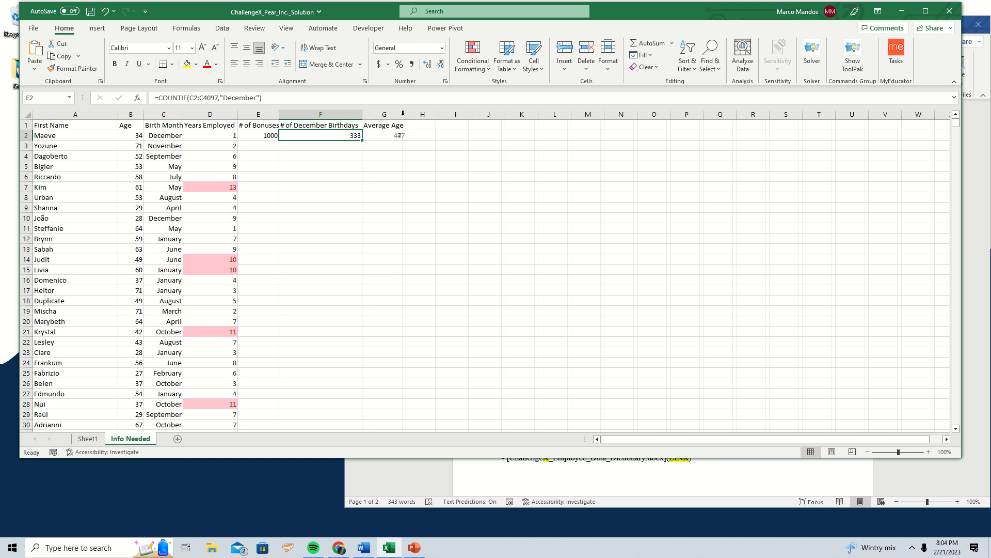
pyautogui.click(400, 133)
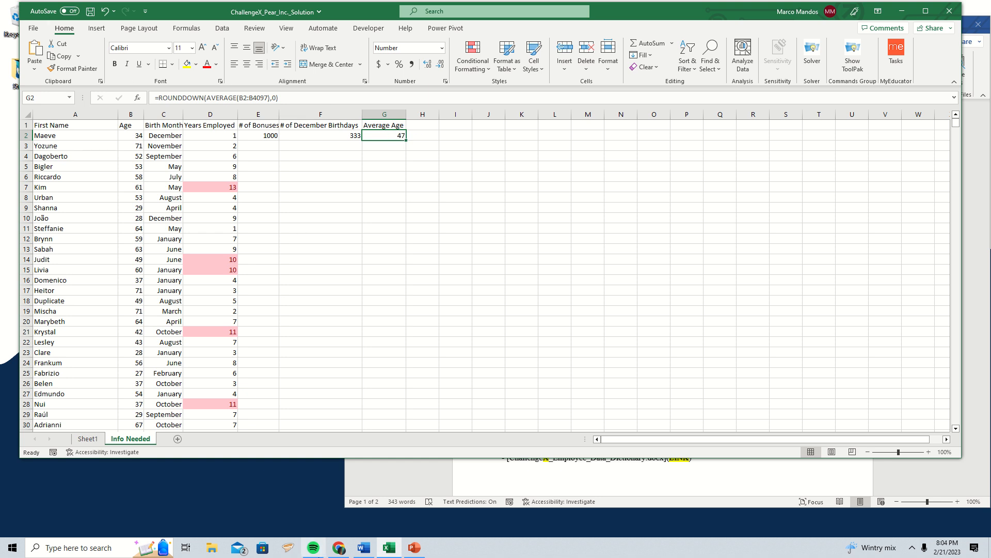
pyautogui.moveTo(424, 4)
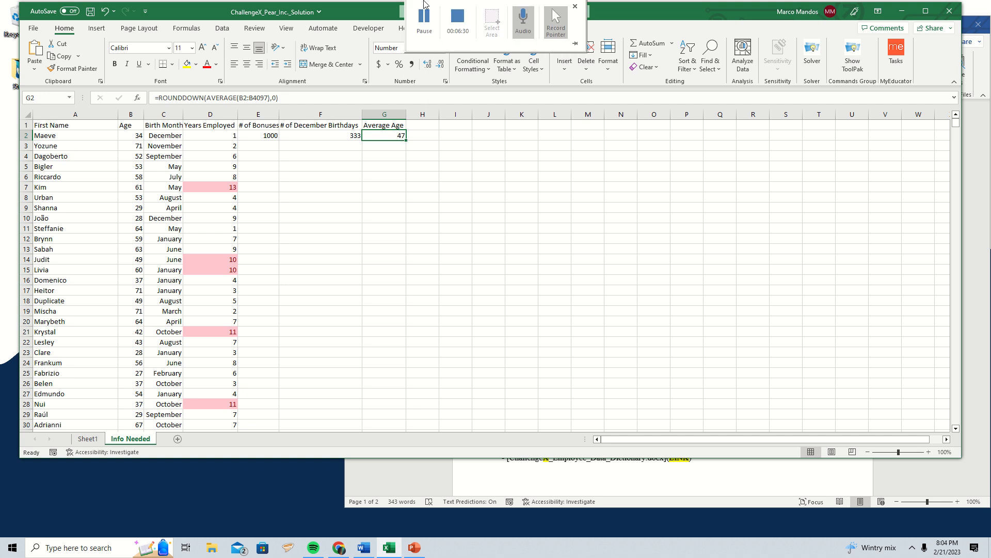